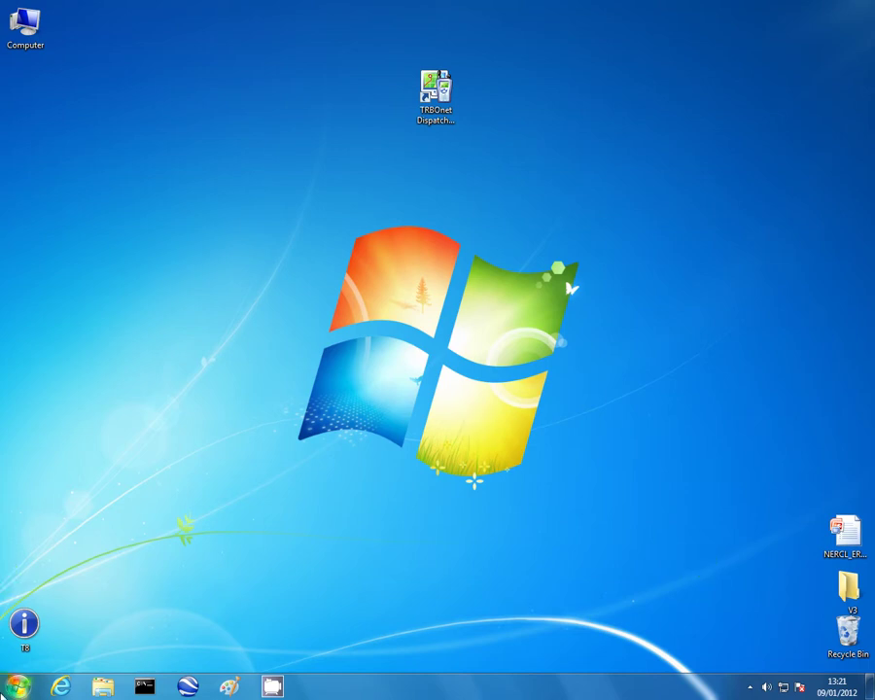
Launch Sound Recorder from Start > All Programs > Accessories
{"action": "left_click", "coordinate": [19, 688]}
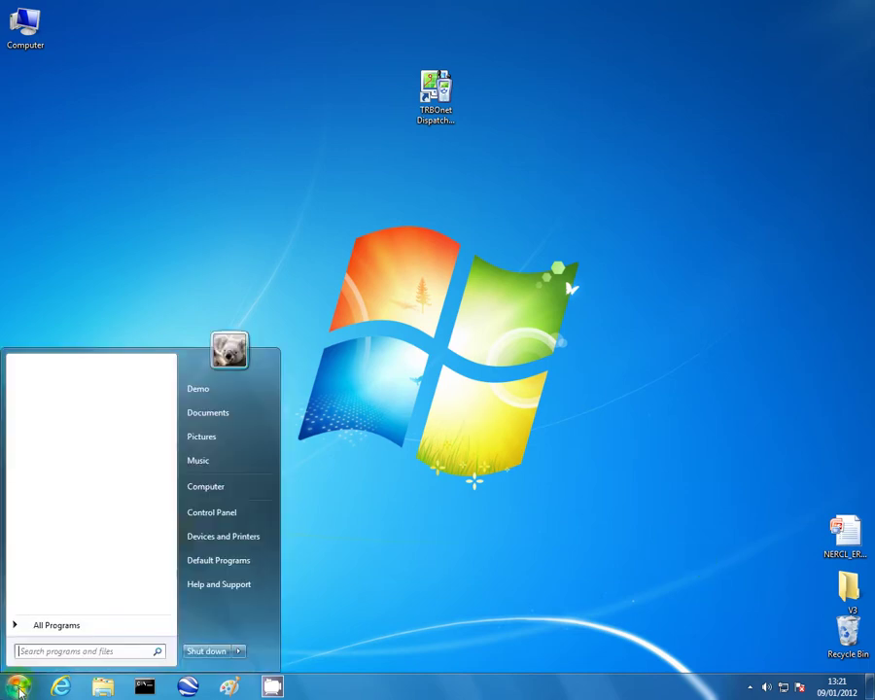
{"action": "left_click", "coordinate": [49, 625]}
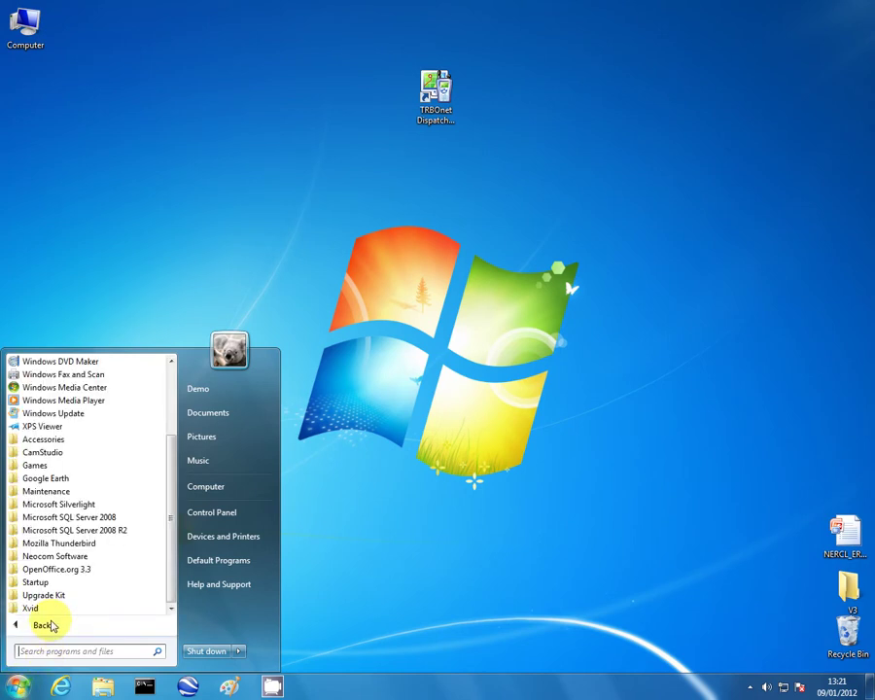
{"action": "left_click", "coordinate": [35, 439]}
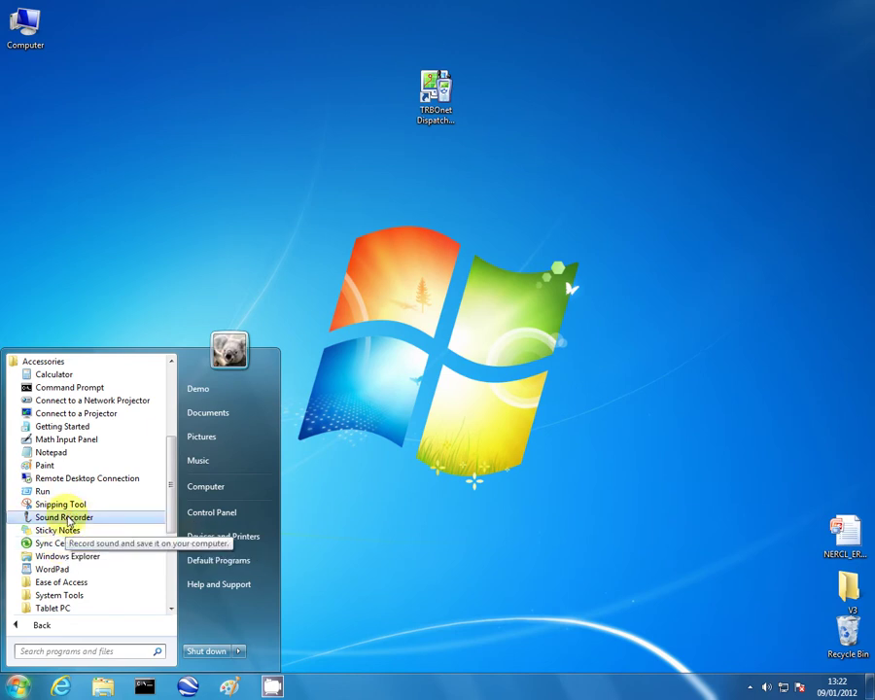
{"action": "left_click", "coordinate": [68, 520]}
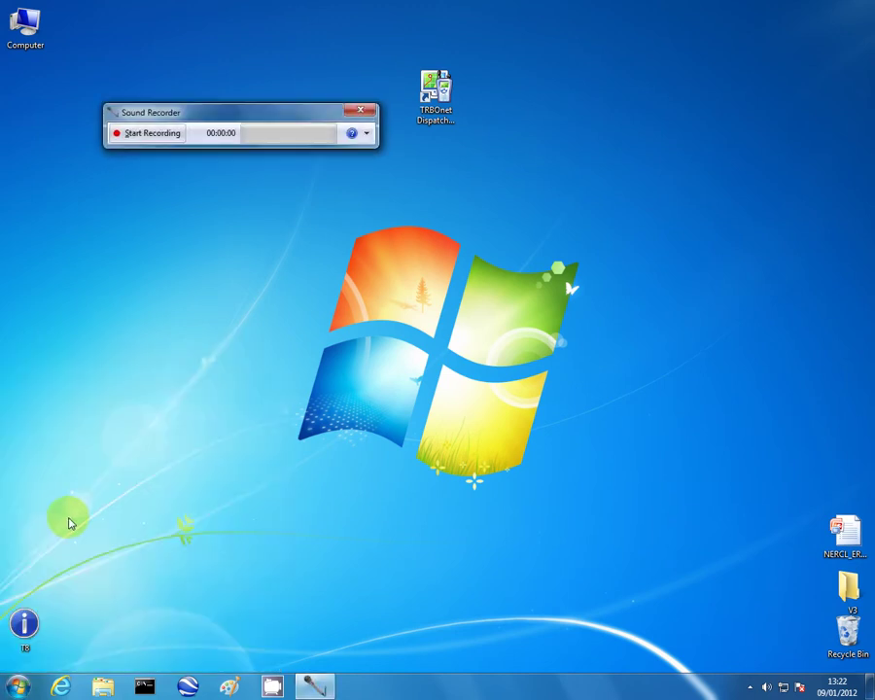
Record about five seconds of microphone audio and save it on the desktop as 12345
{"action": "left_click", "coordinate": [160, 141]}
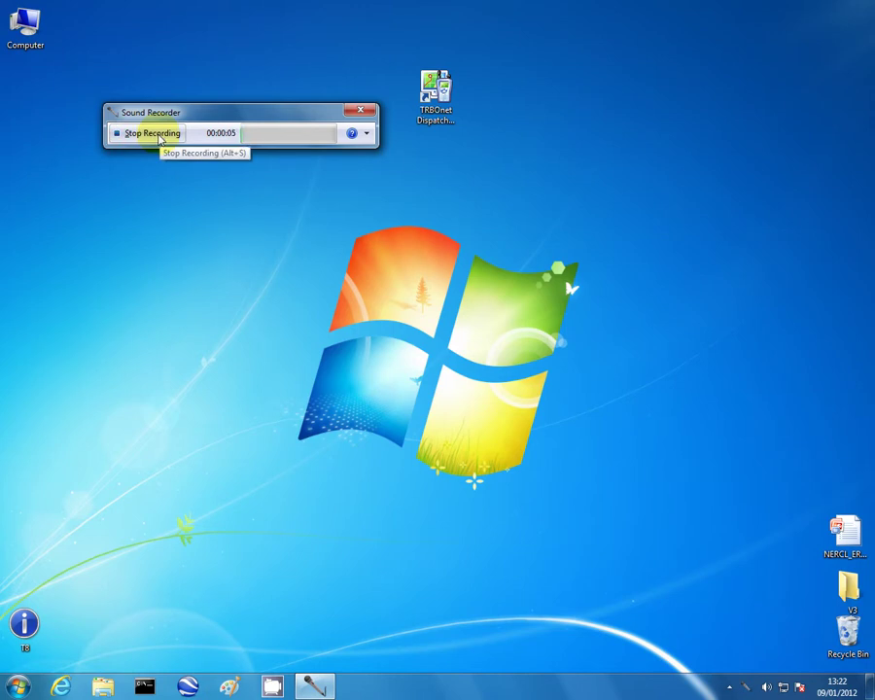
{"action": "left_click", "coordinate": [160, 135]}
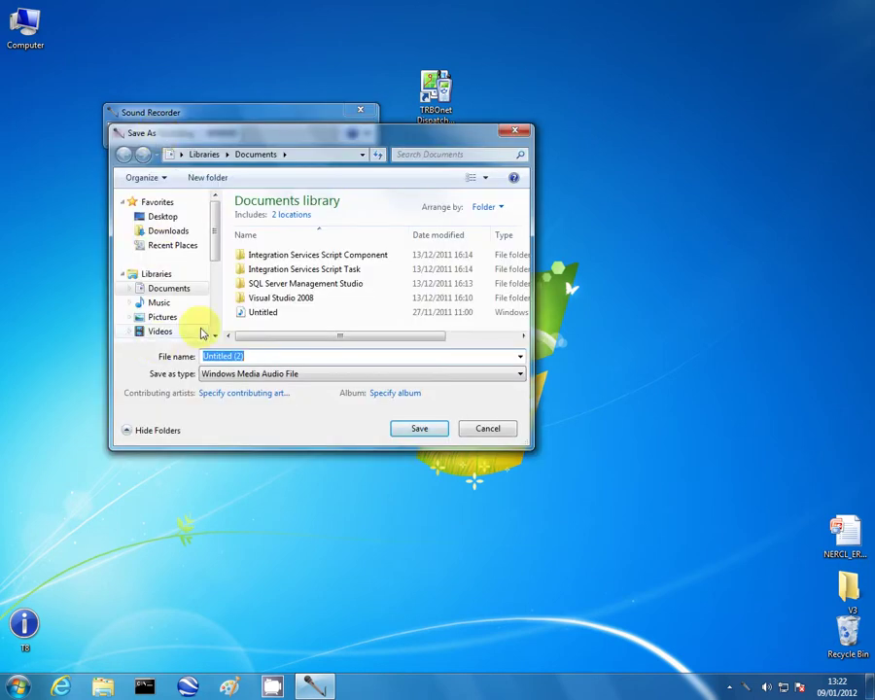
{"action": "left_click", "coordinate": [159, 215]}
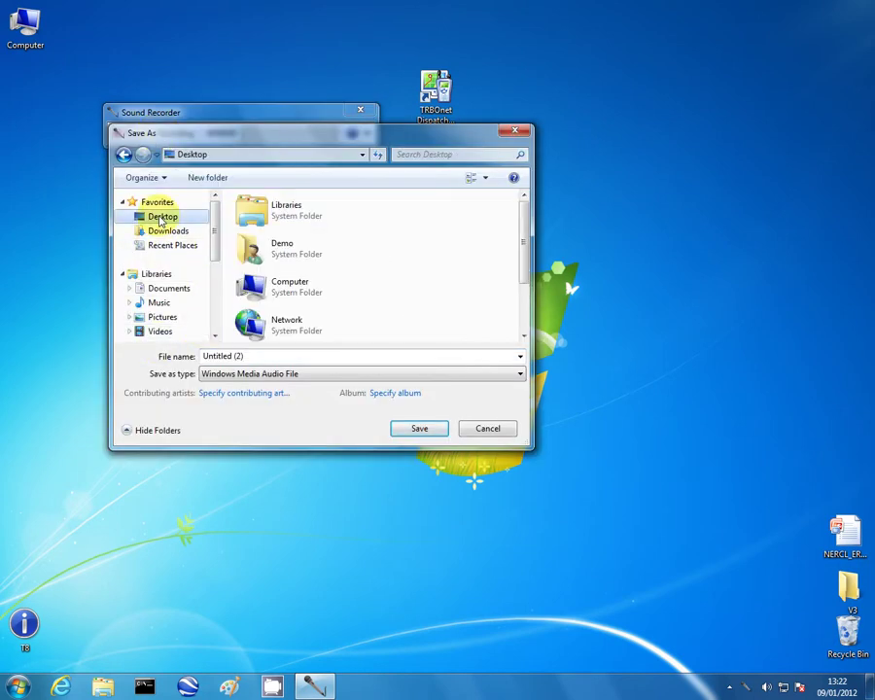
{"action": "left_click", "coordinate": [222, 358]}
{"action": "key", "text": "BackSpace"}
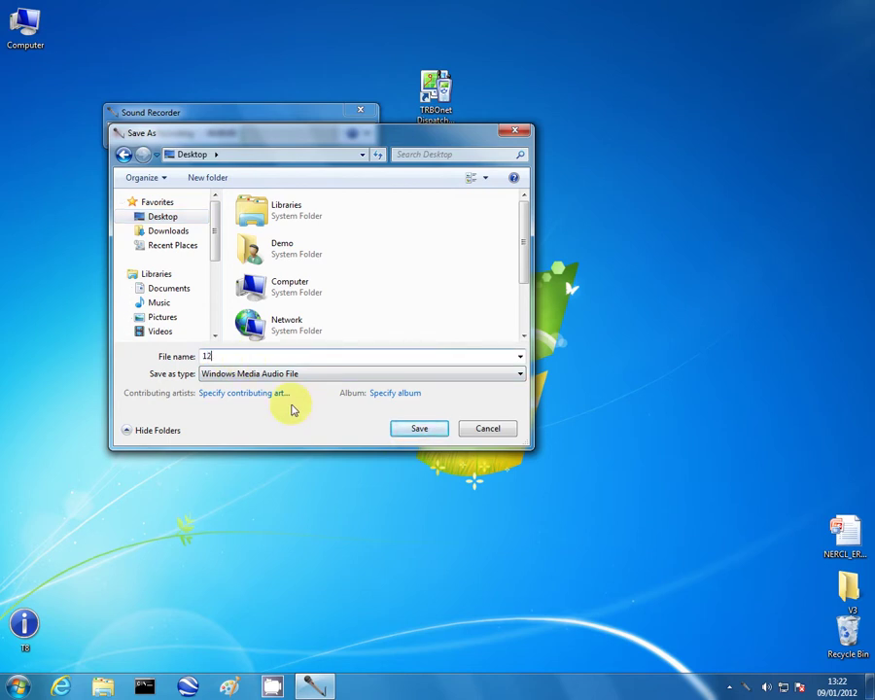
{"action": "left_click", "coordinate": [419, 429]}
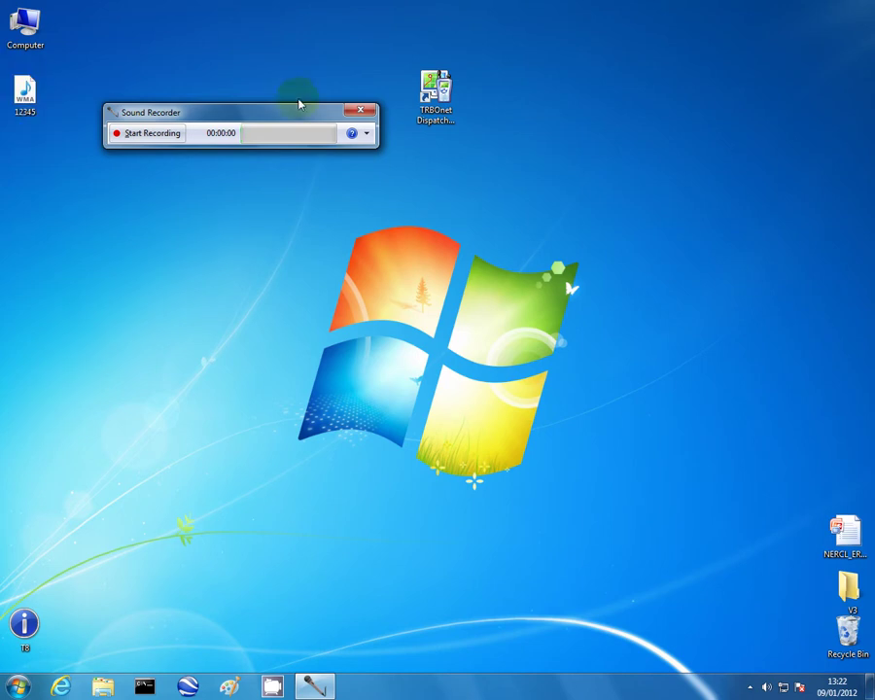
Open the 12345 recording from the desktop in Media Player, maximized
{"action": "left_click_drag", "start_coordinate": [288, 114], "coordinate": [741, 50]}
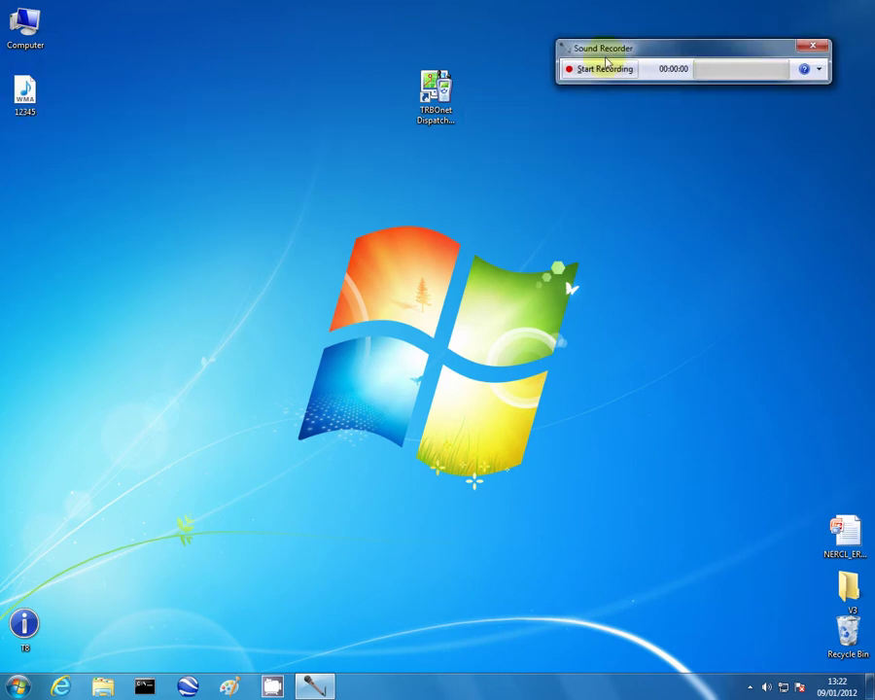
{"action": "double_click", "coordinate": [29, 98]}
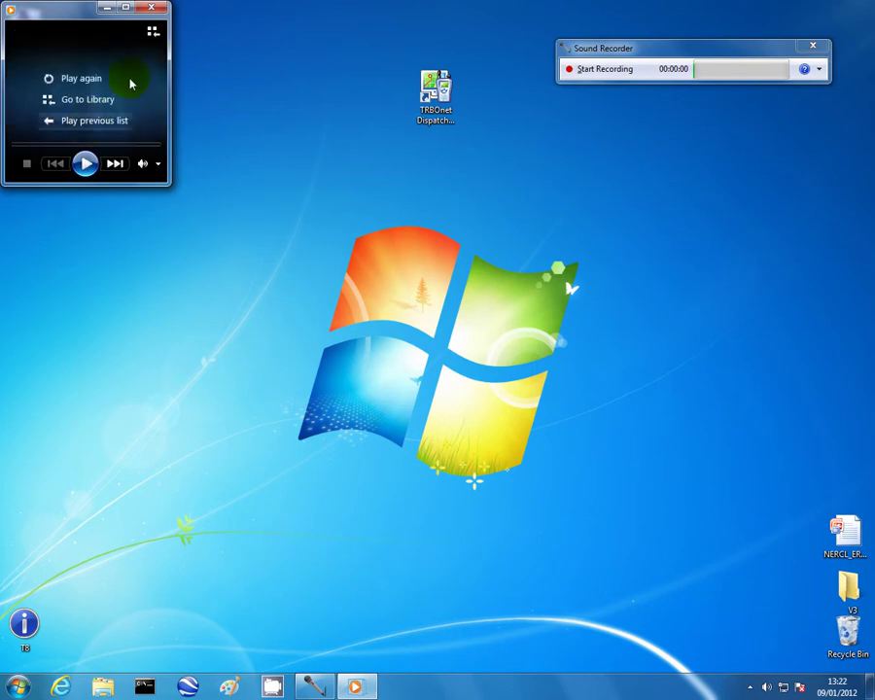
{"action": "left_click", "coordinate": [126, 9]}
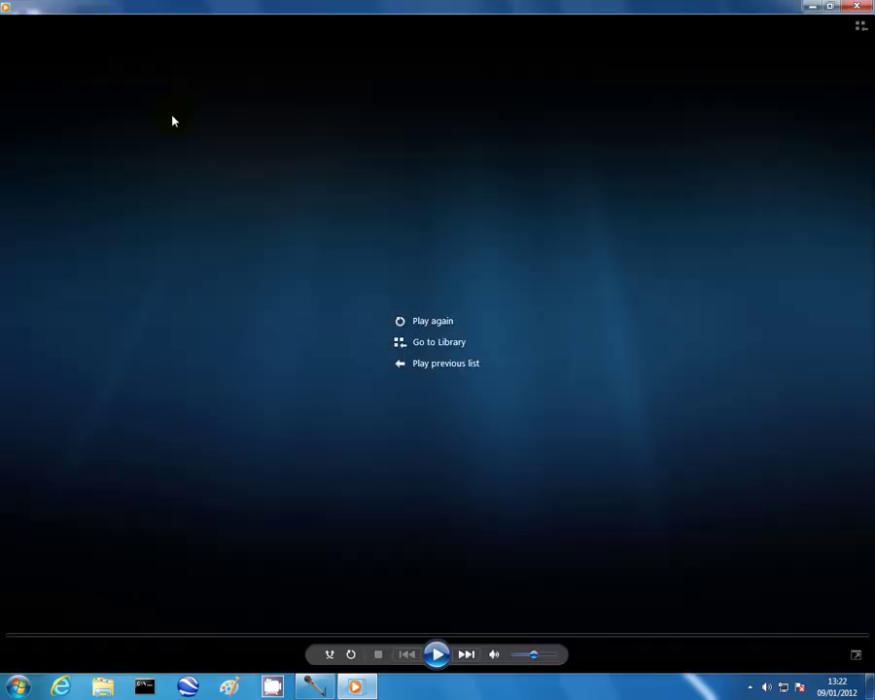
Switch to the Bars and Waves Scope visualization, play the clip, then close the player
{"action": "right_click", "coordinate": [370, 228]}
{"action": "mouse_move", "coordinate": [410, 309]}
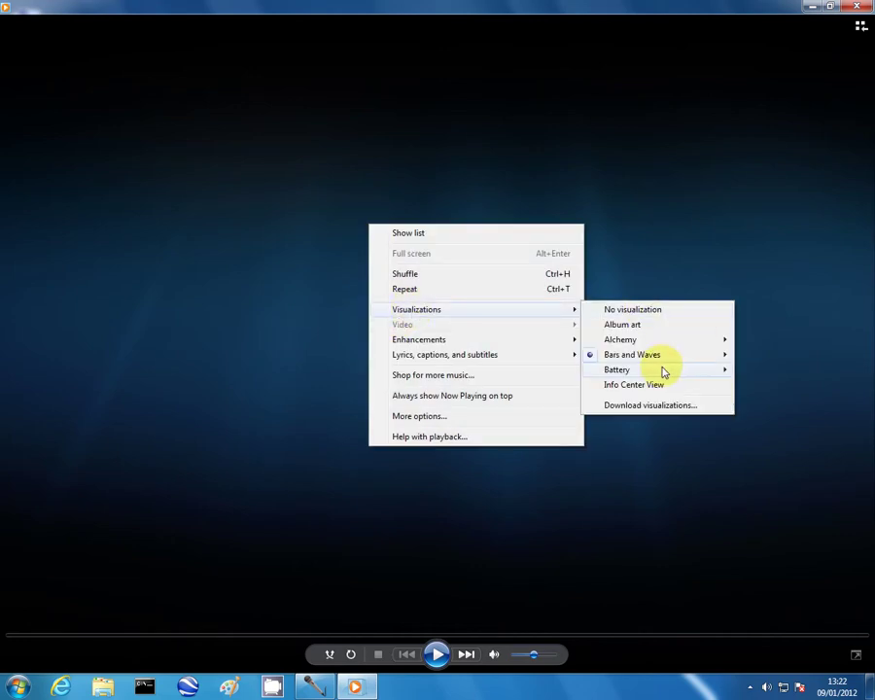
{"action": "mouse_move", "coordinate": [663, 356]}
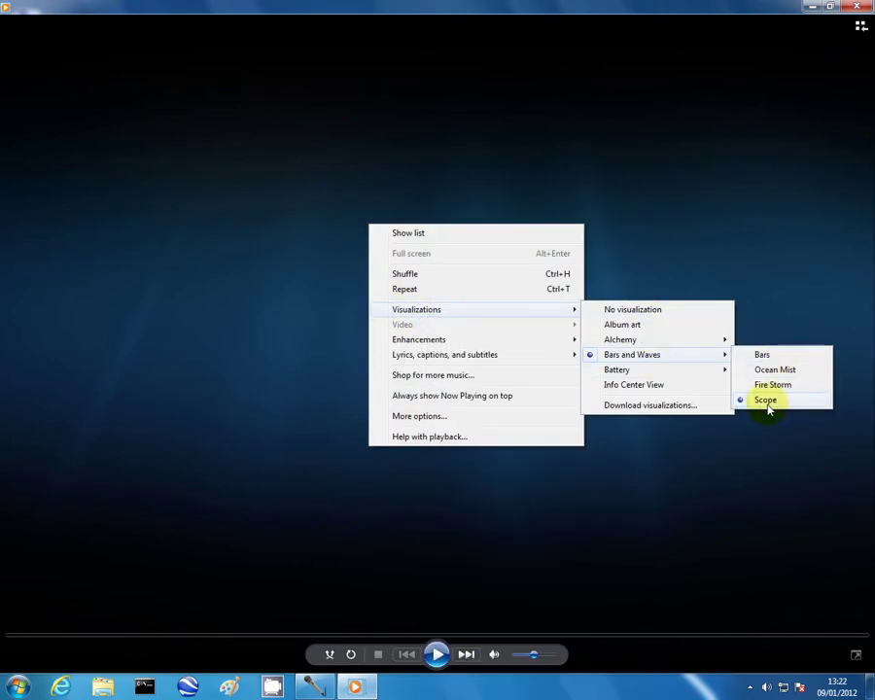
{"action": "left_click", "coordinate": [635, 273]}
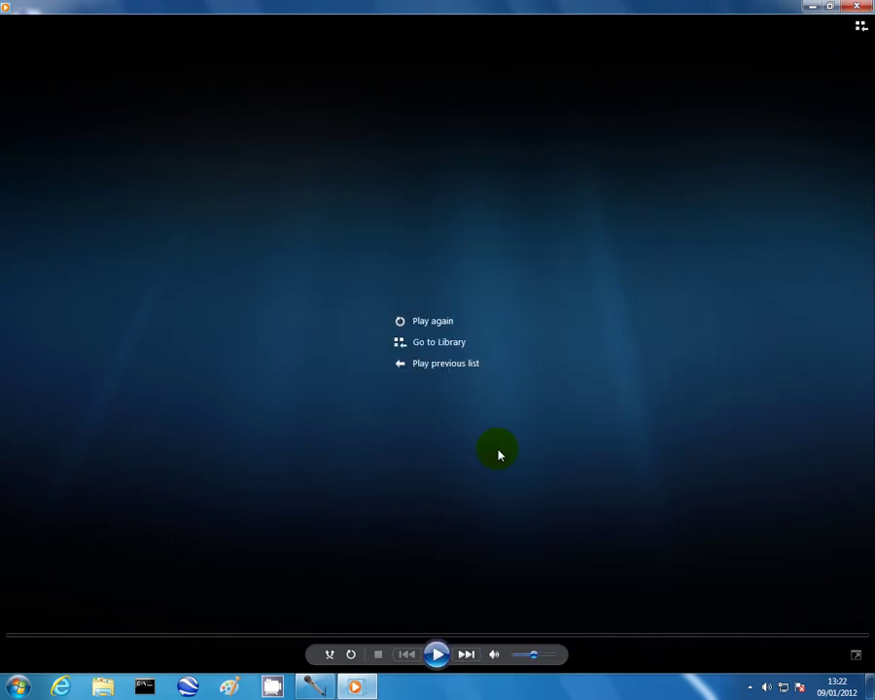
{"action": "left_click", "coordinate": [439, 654]}
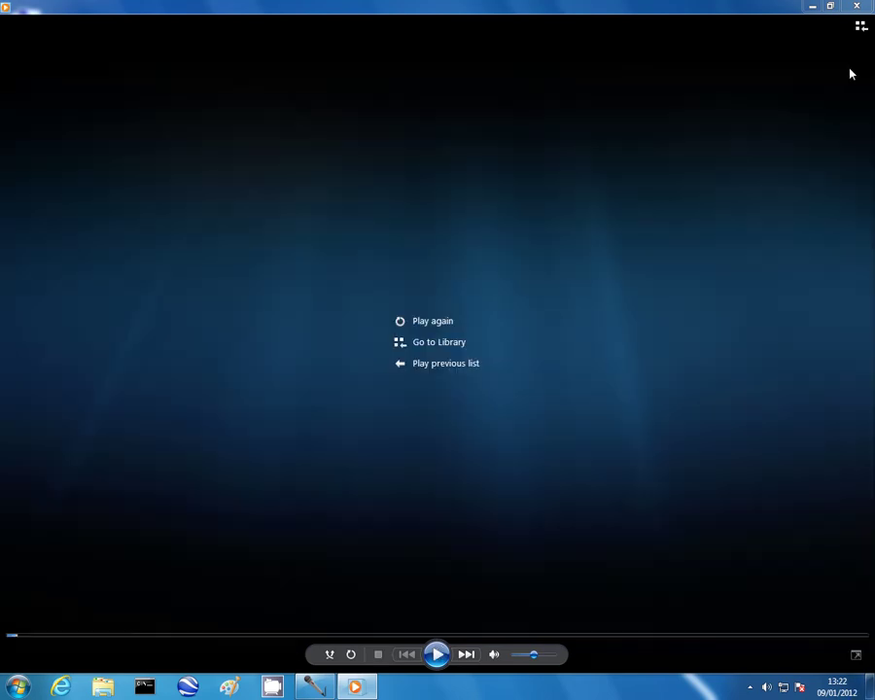
{"action": "left_click", "coordinate": [857, 6]}
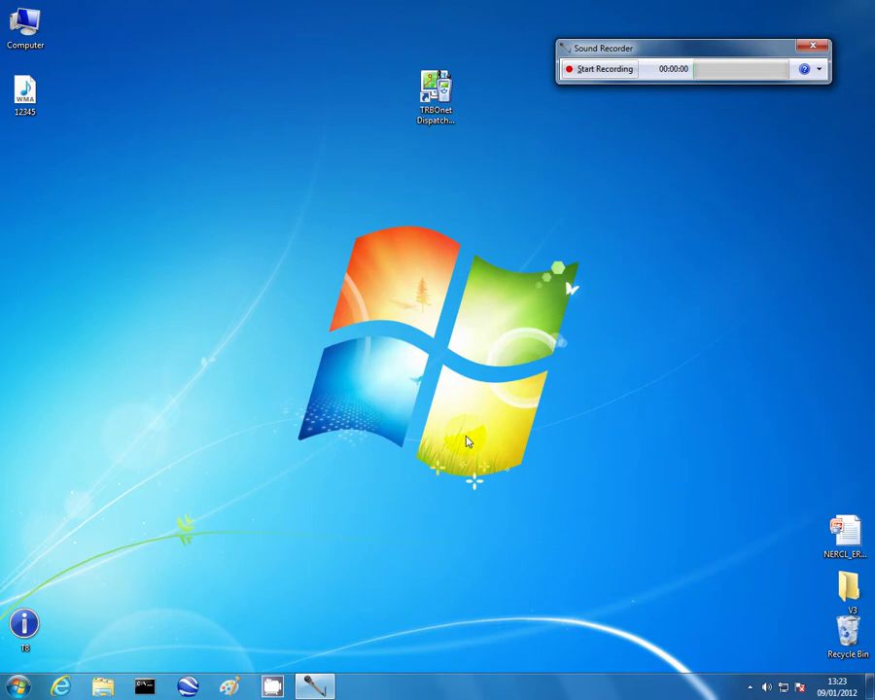
Show the Sound dialog's Recording devices tab from the tray volume icon's menu
{"action": "left_click", "coordinate": [368, 589]}
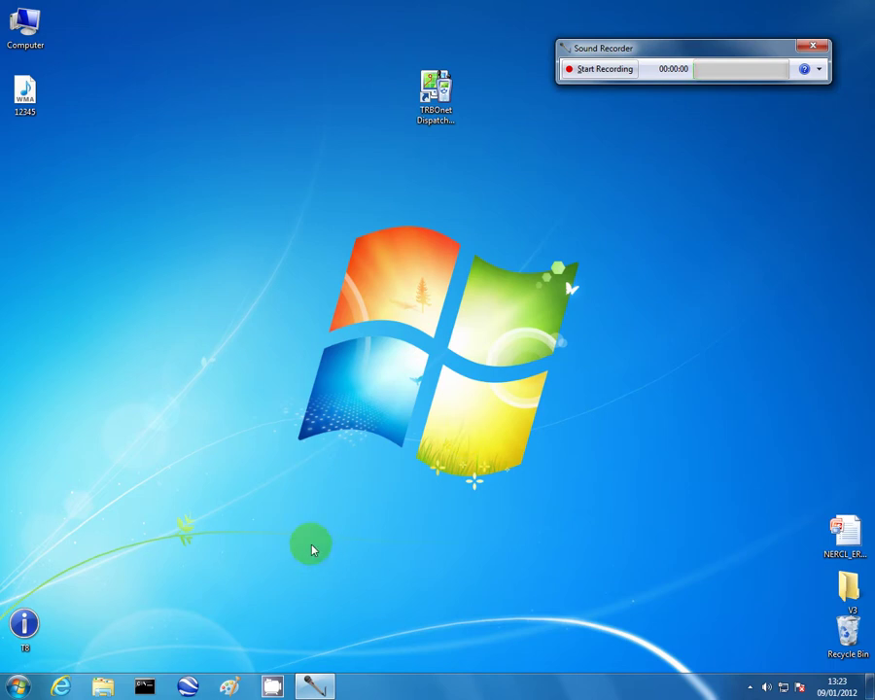
{"action": "right_click", "coordinate": [767, 688]}
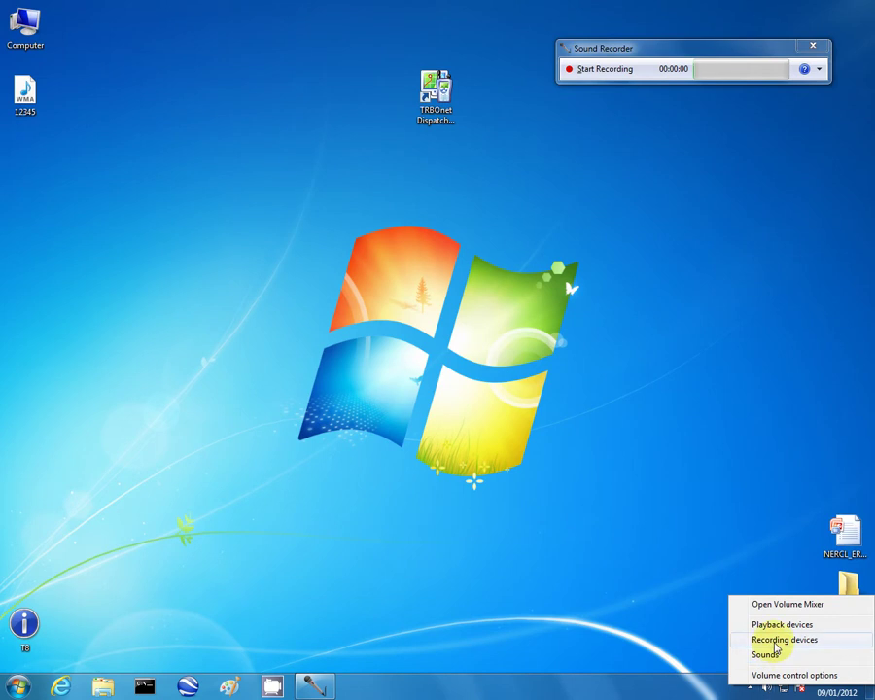
{"action": "left_click", "coordinate": [776, 642]}
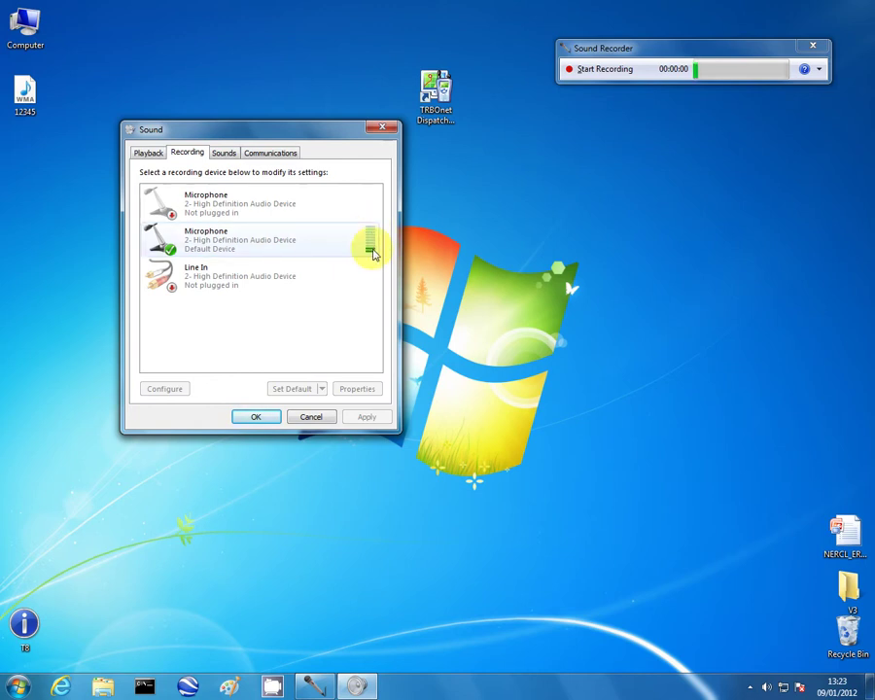
Set the default microphone to level 80 with +20.0 dB Microphone Boost and close both dialogs
{"action": "double_click", "coordinate": [210, 249]}
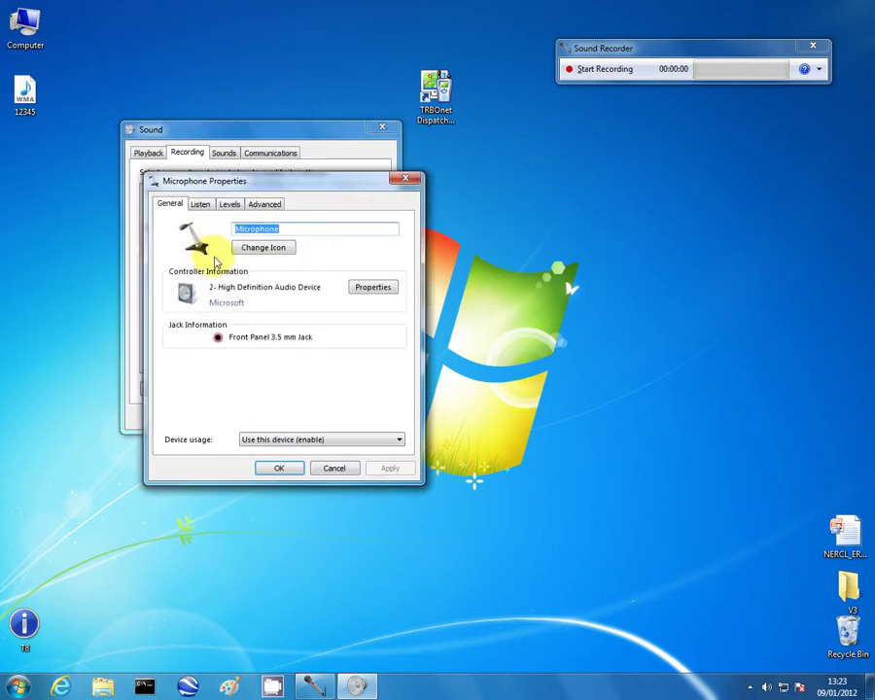
{"action": "left_click", "coordinate": [232, 206]}
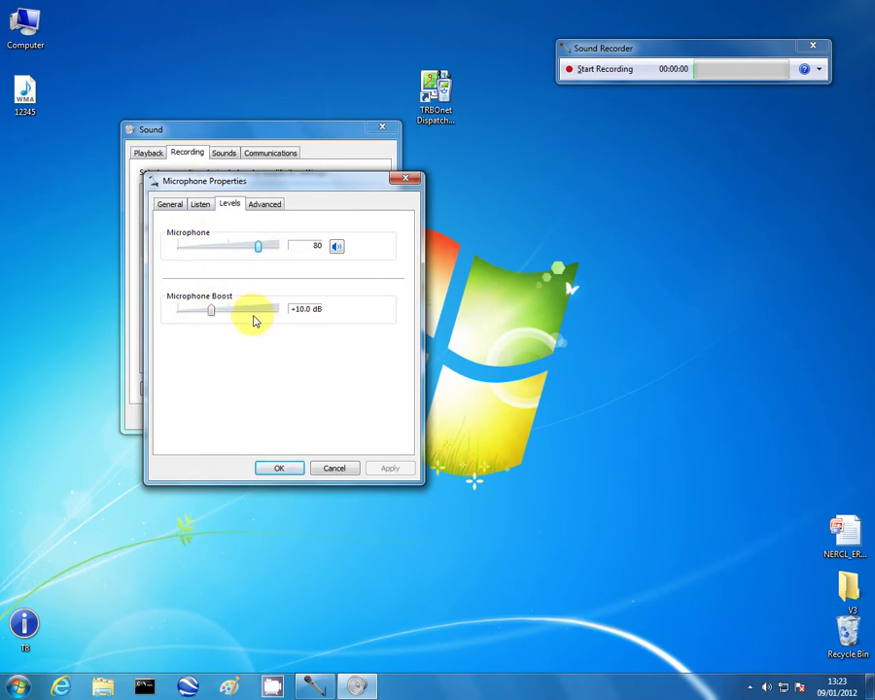
{"action": "mouse_move", "coordinate": [205, 308]}
{"action": "left_mouse_down"}
{"action": "mouse_move", "coordinate": [187, 316]}
{"action": "mouse_move", "coordinate": [262, 308]}
{"action": "mouse_move", "coordinate": [215, 320]}
{"action": "left_mouse_up"}
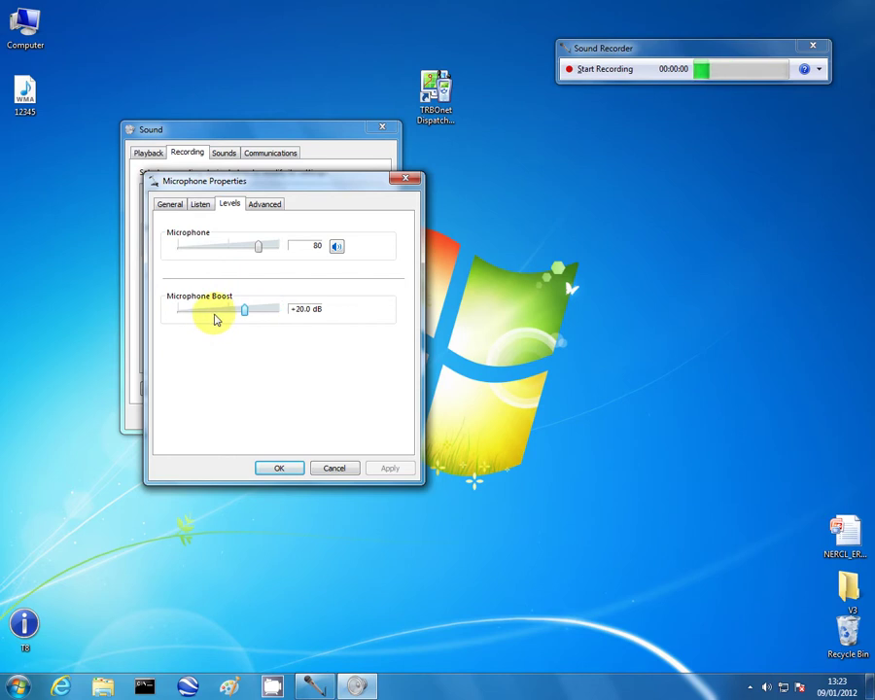
{"action": "left_click", "coordinate": [220, 312]}
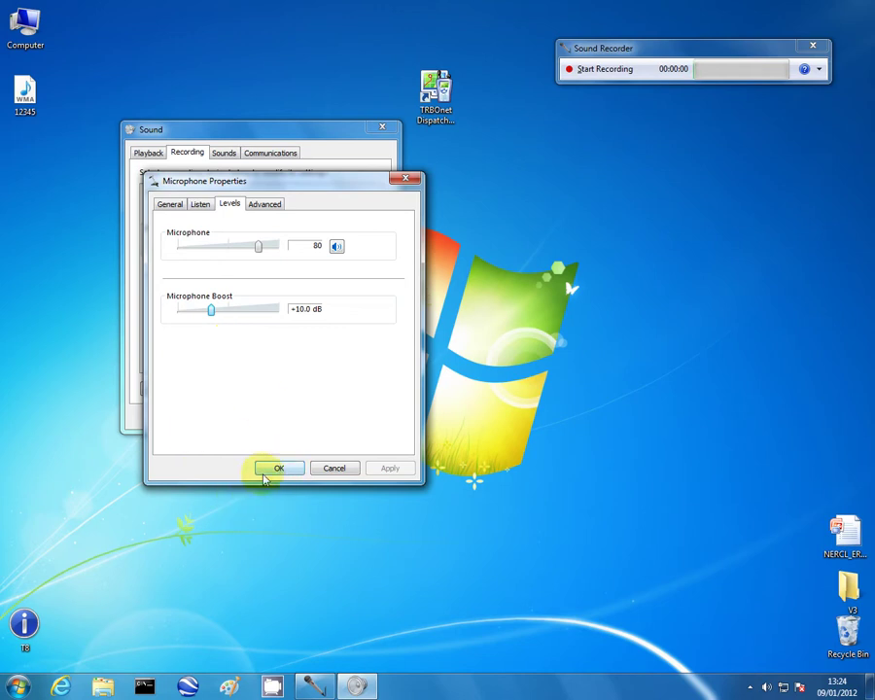
{"action": "left_click", "coordinate": [239, 309]}
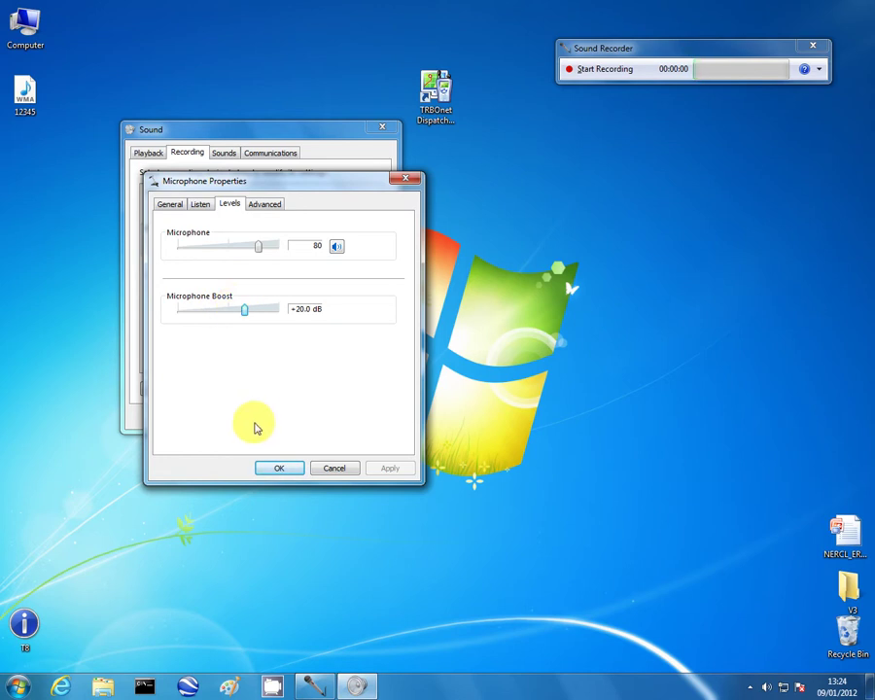
{"action": "left_click", "coordinate": [279, 468]}
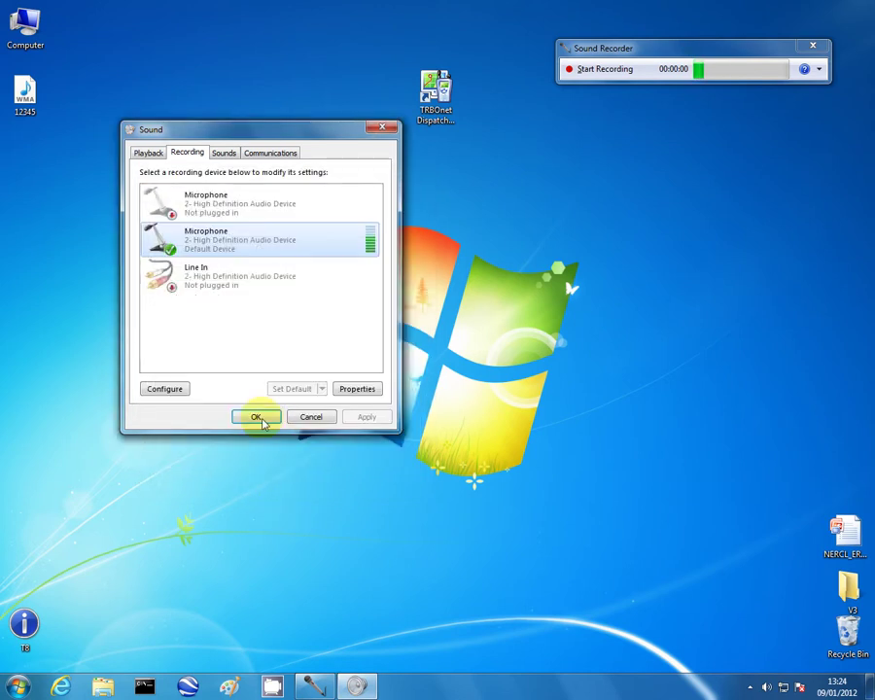
{"action": "left_click", "coordinate": [255, 417]}
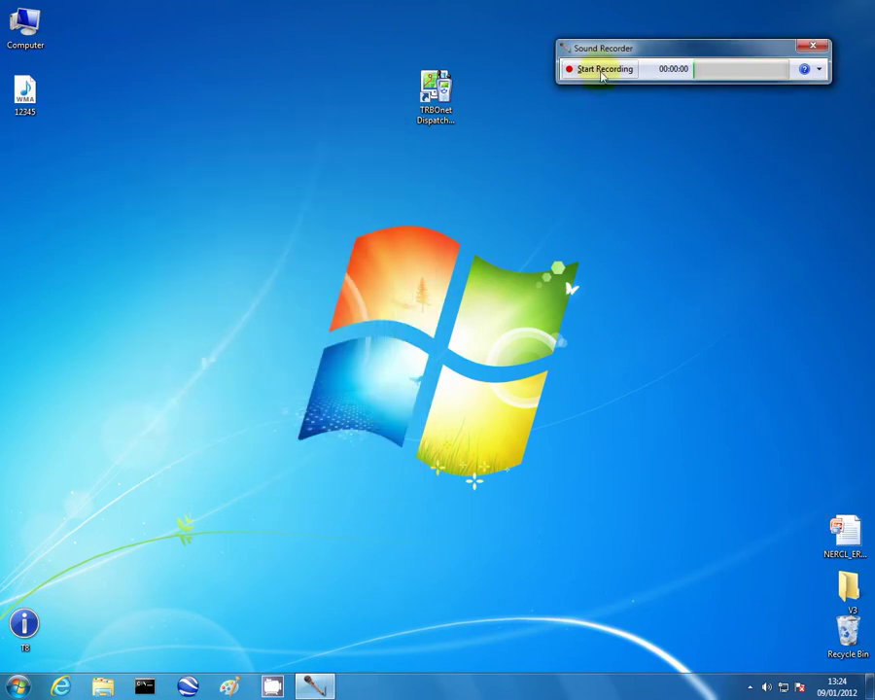
Record a new microphone test and save it over 12345 on the desktop
{"action": "left_click", "coordinate": [583, 70]}
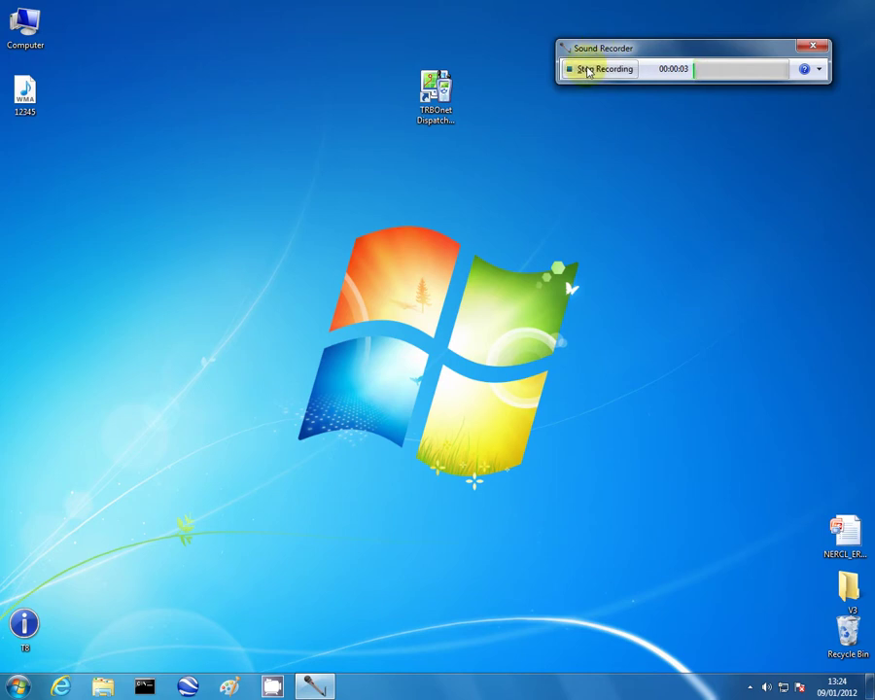
{"action": "left_click", "coordinate": [587, 70]}
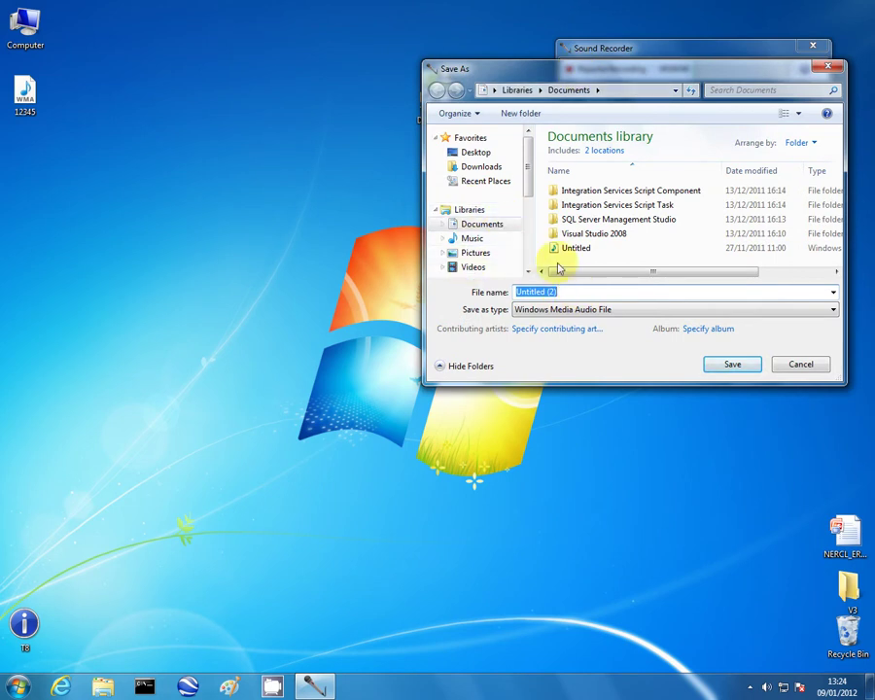
{"action": "left_click", "coordinate": [477, 152]}
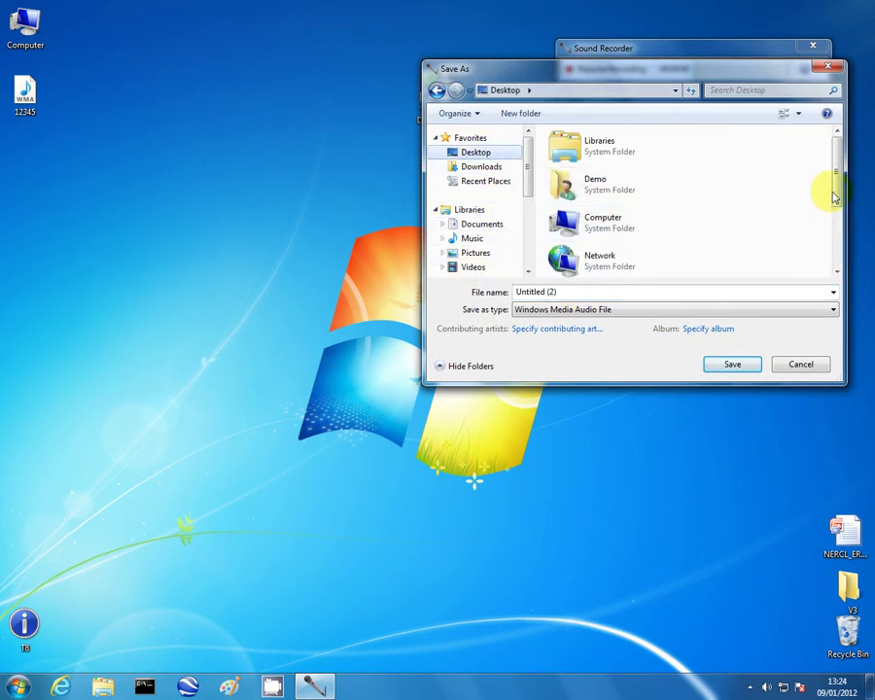
{"action": "scroll", "coordinate": [822, 228], "scroll_direction": "down", "scroll_amount": 3}
{"action": "left_click", "coordinate": [603, 259]}
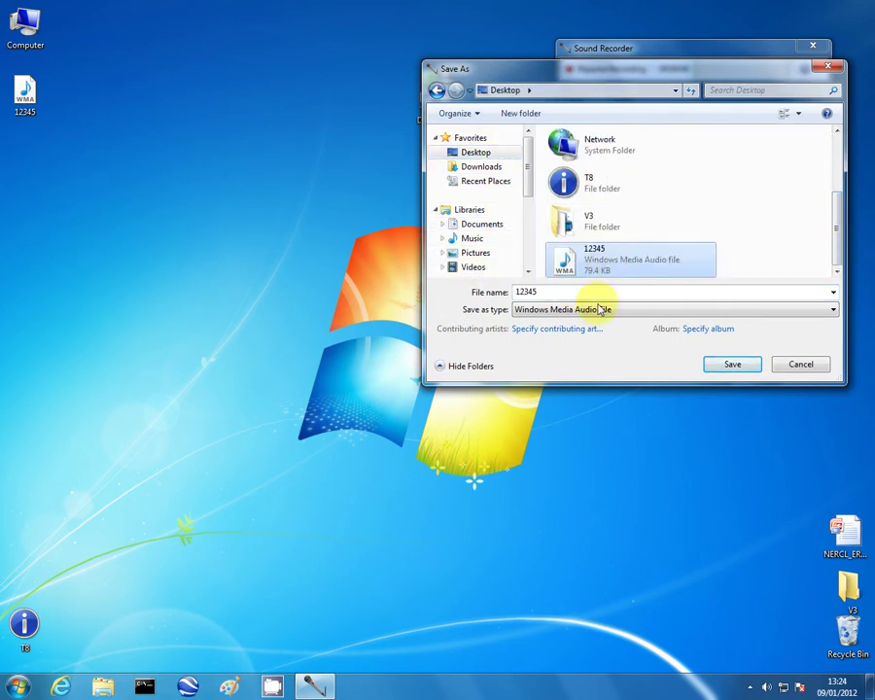
{"action": "left_click", "coordinate": [731, 364]}
{"action": "left_click", "coordinate": [471, 345]}
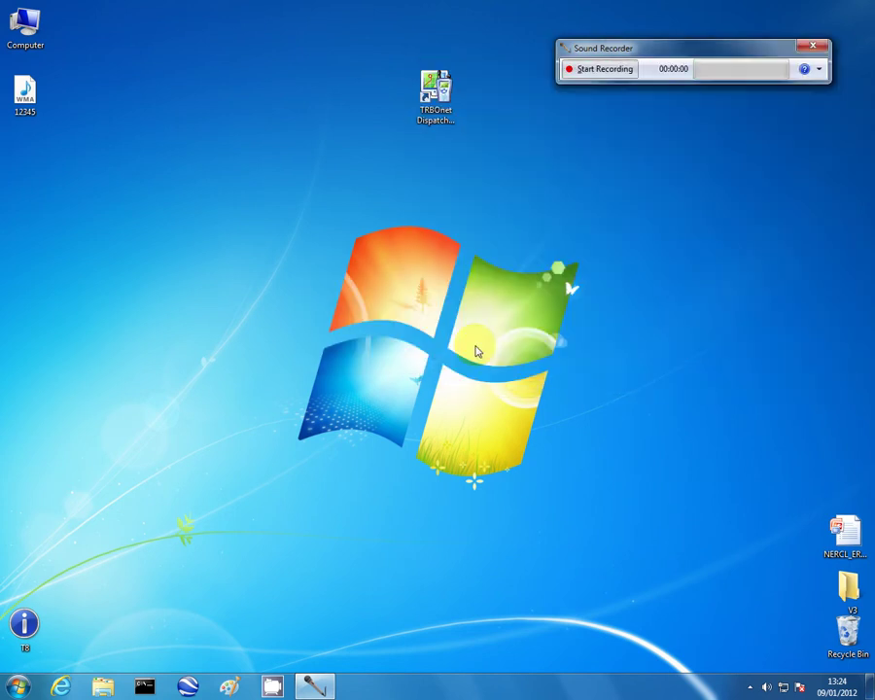
Play the new 12345 clip in maximized Media Player, then close the player
{"action": "left_click", "coordinate": [39, 106]}
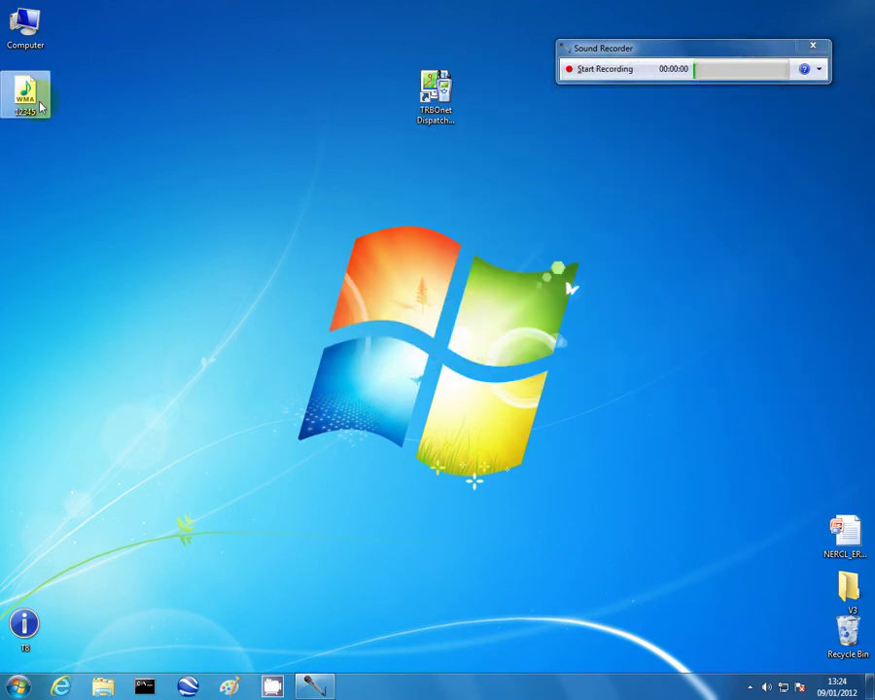
{"action": "double_click", "coordinate": [39, 105]}
{"action": "left_click", "coordinate": [132, 7]}
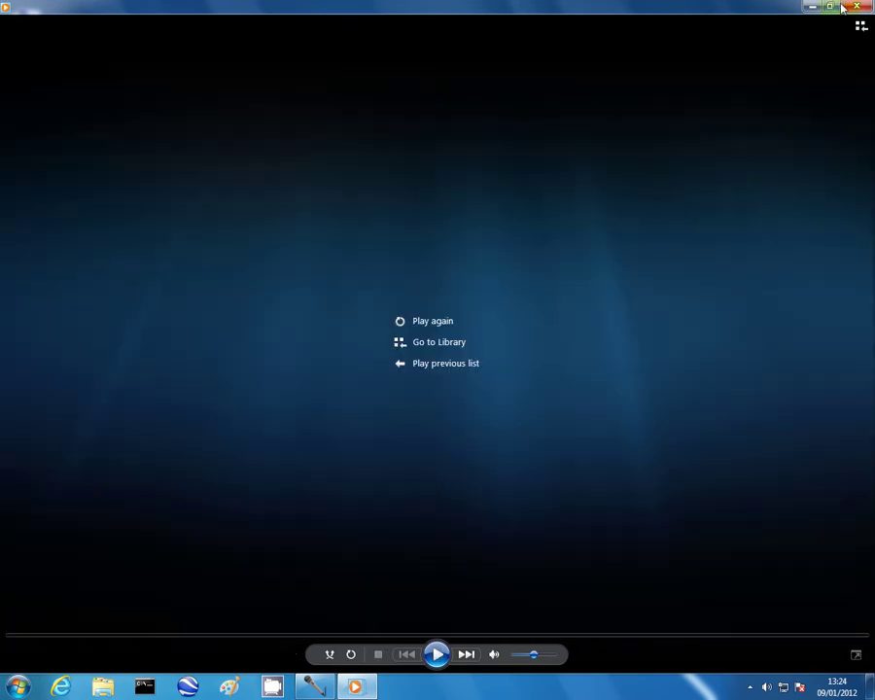
{"action": "left_click", "coordinate": [855, 7]}
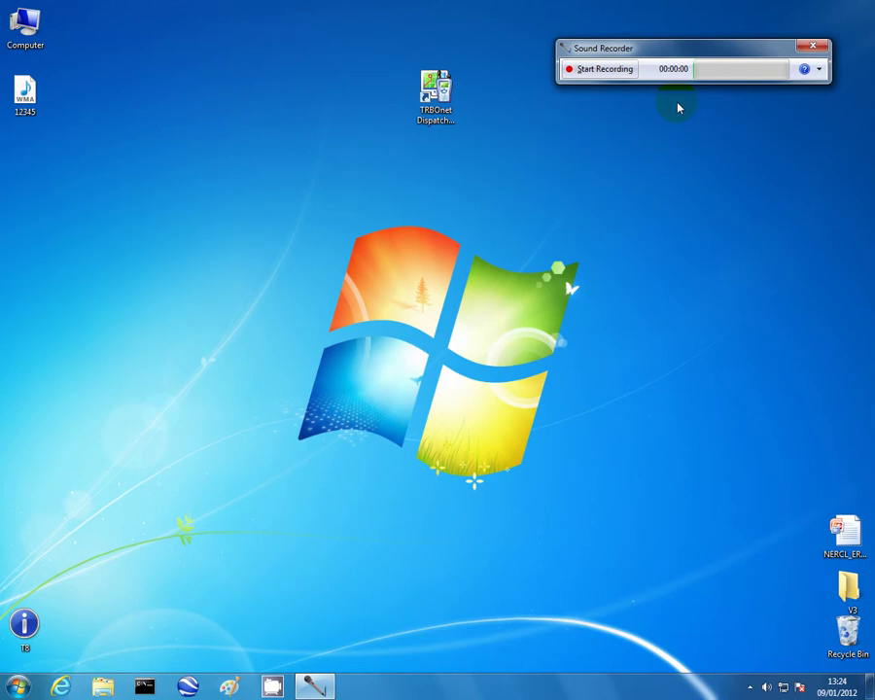
Close the idle Sound Recorder window
{"action": "left_click", "coordinate": [627, 68]}
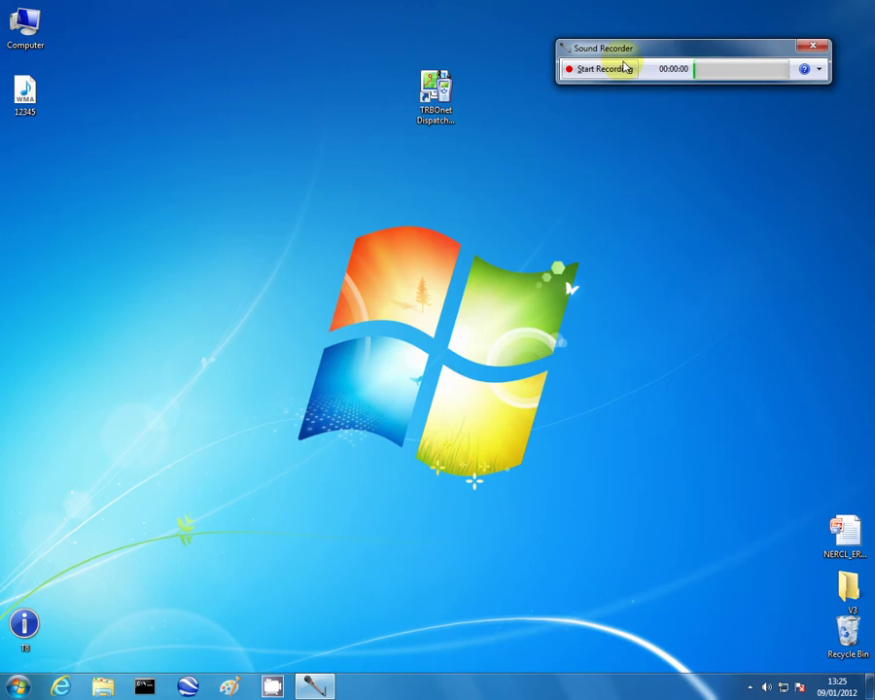
{"action": "left_click", "coordinate": [822, 48]}
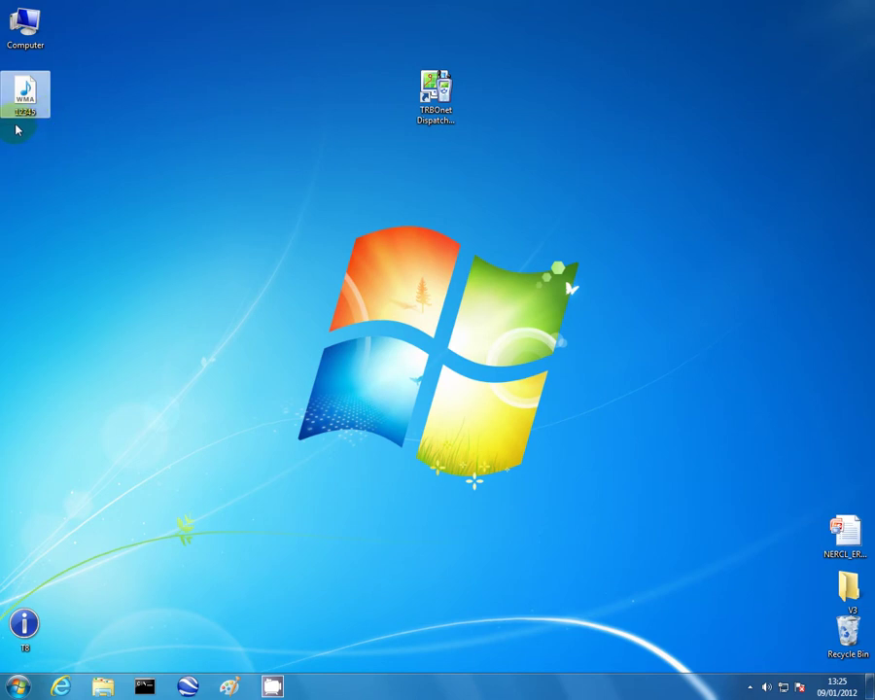
Delete the 12345 test recording from the desktop
{"action": "right_click", "coordinate": [30, 99]}
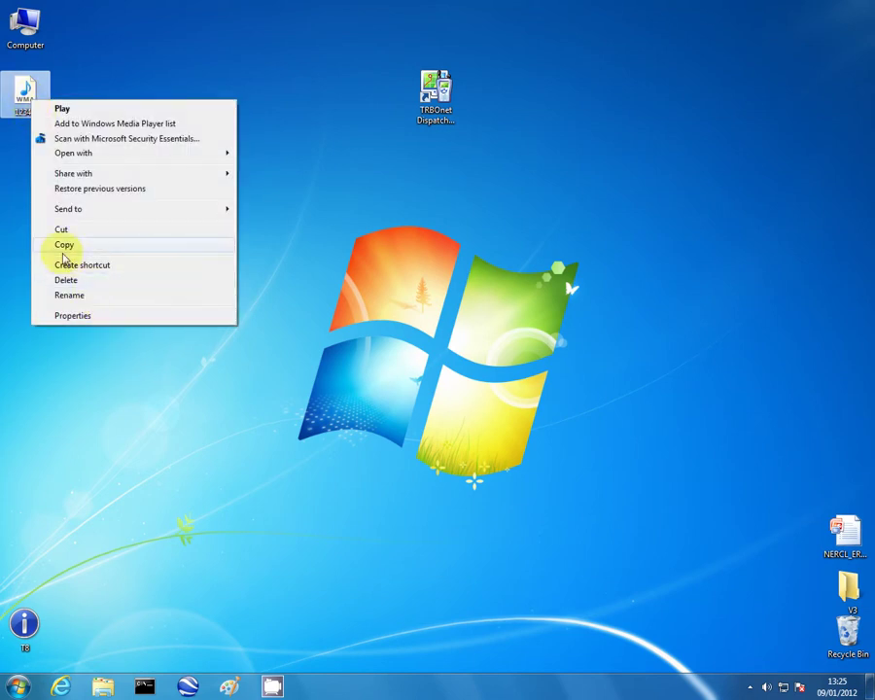
{"action": "left_click", "coordinate": [48, 280]}
{"action": "left_click", "coordinate": [489, 400]}
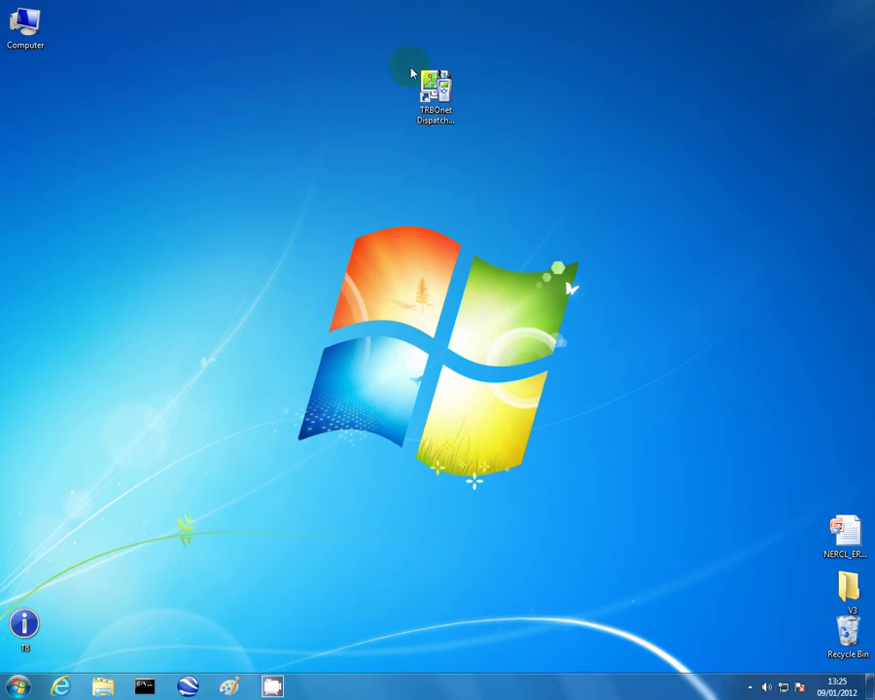
Launch TRBOnet Dispatcher v2.8 from its desktop shortcut
{"action": "left_click", "coordinate": [415, 105]}
{"action": "left_click", "coordinate": [424, 97]}
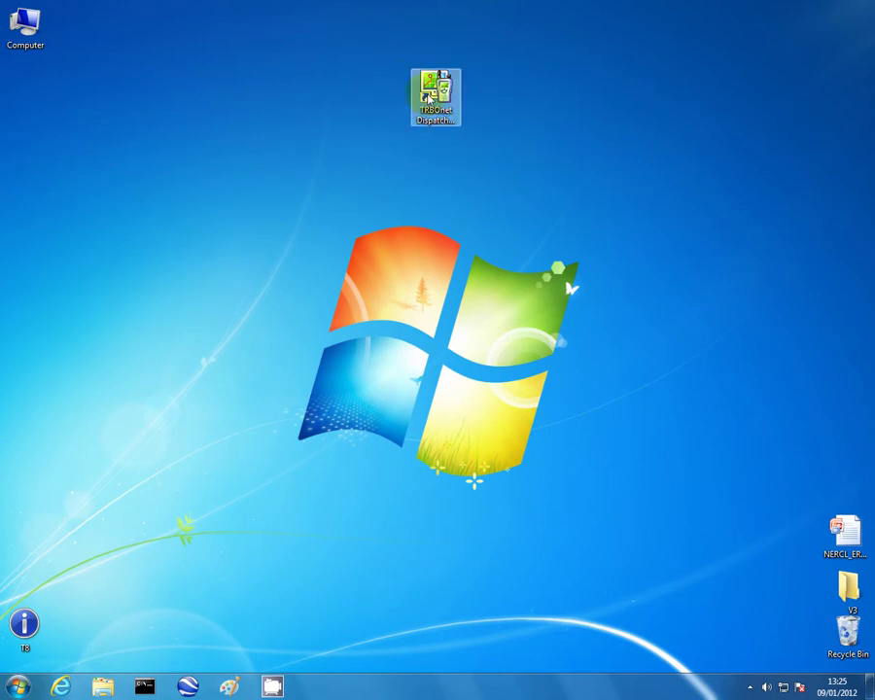
{"action": "left_click", "coordinate": [428, 97]}
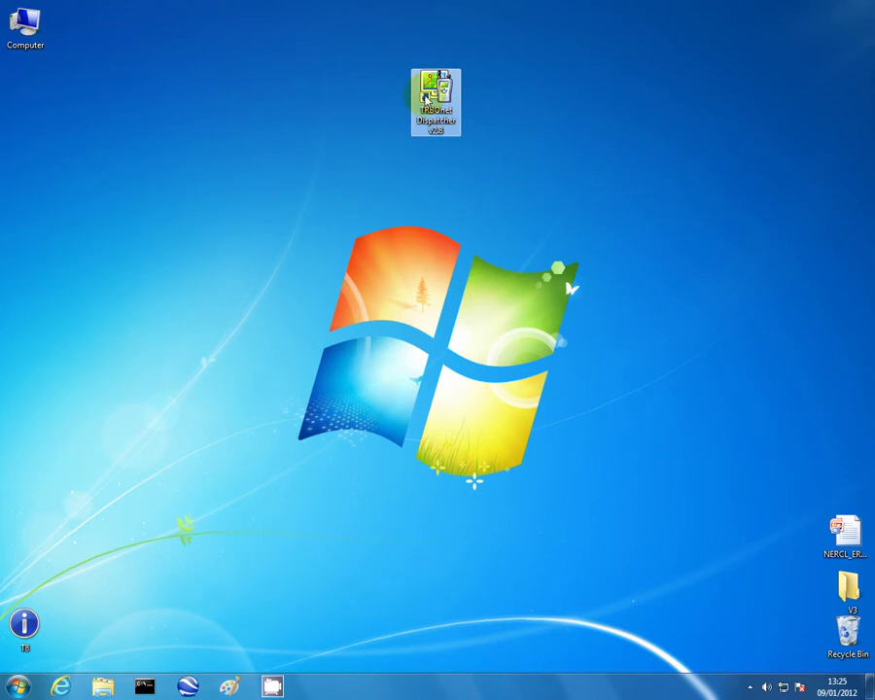
{"action": "double_click", "coordinate": [425, 98]}
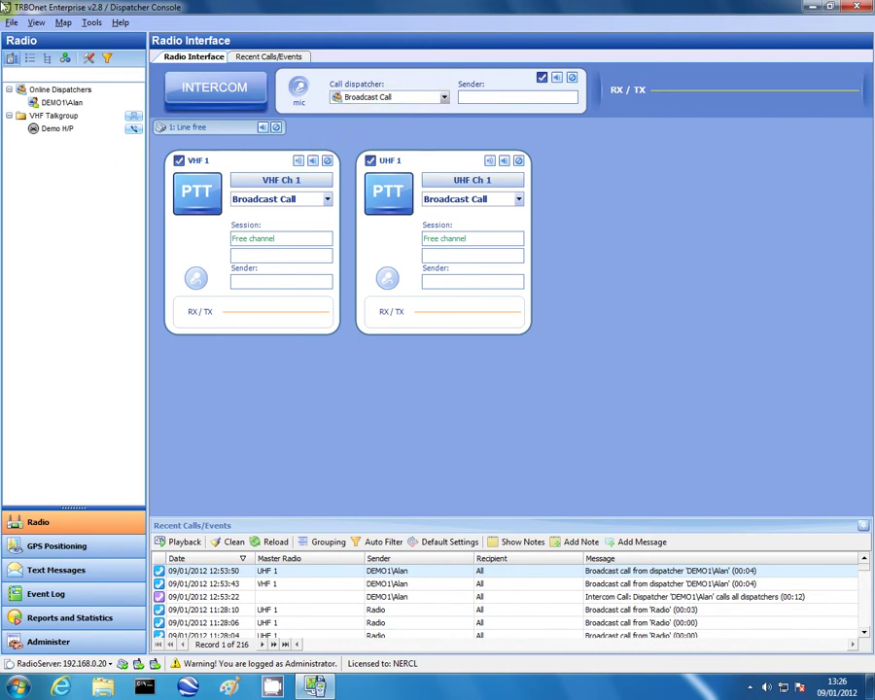
Open the Tools menu once the dispatcher console has finished loading
{"action": "left_click", "coordinate": [92, 23]}
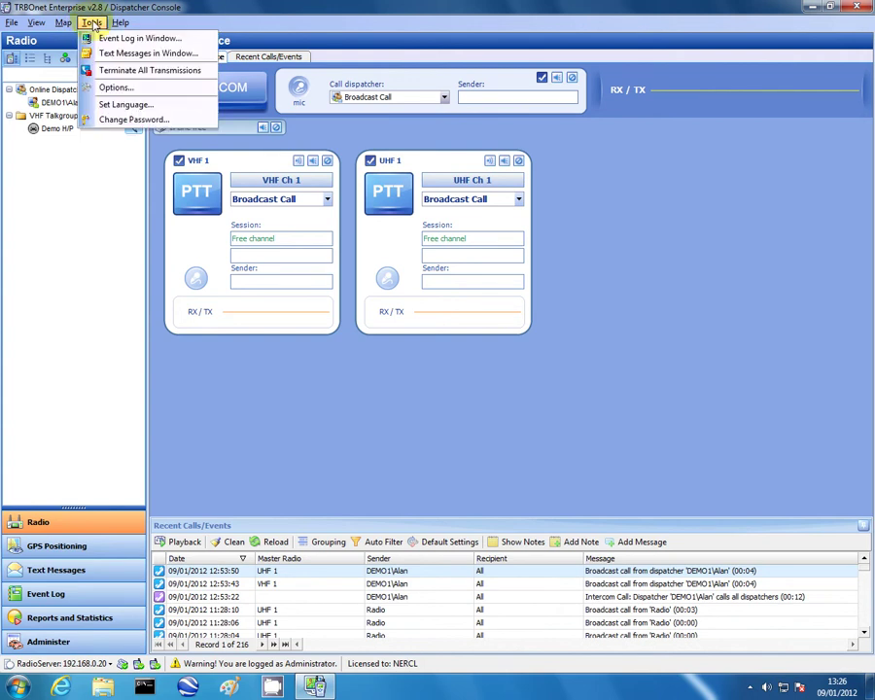
In Tools > Options hardware settings, verify Primary Sound Driver and Primary Sound Capture Driver, then OK
{"action": "left_click", "coordinate": [124, 88]}
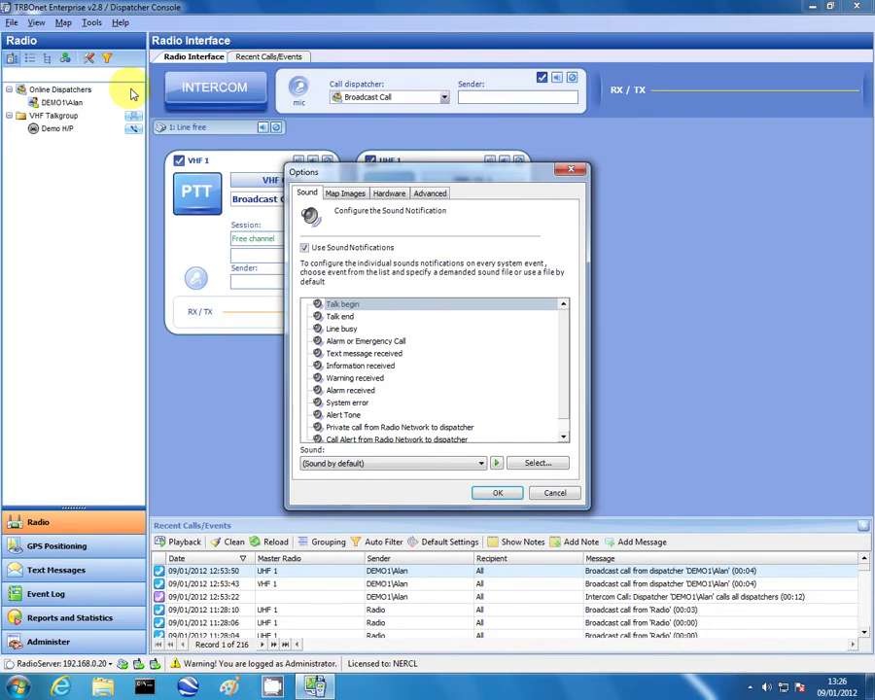
{"action": "left_click", "coordinate": [405, 199]}
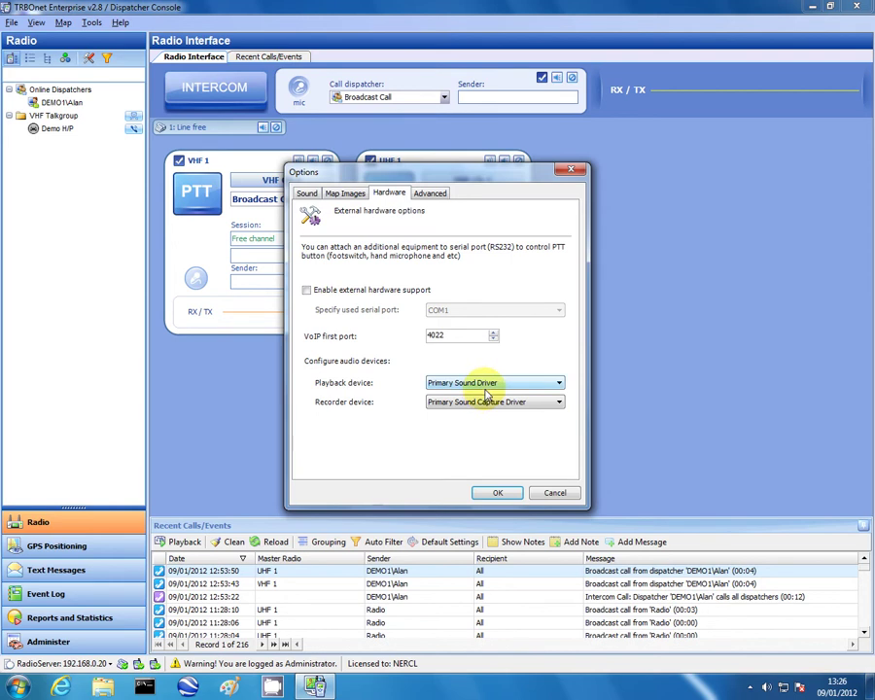
{"action": "left_click", "coordinate": [516, 384]}
{"action": "left_click", "coordinate": [517, 386]}
{"action": "left_click", "coordinate": [509, 404]}
{"action": "left_click", "coordinate": [545, 401]}
{"action": "left_click", "coordinate": [513, 385]}
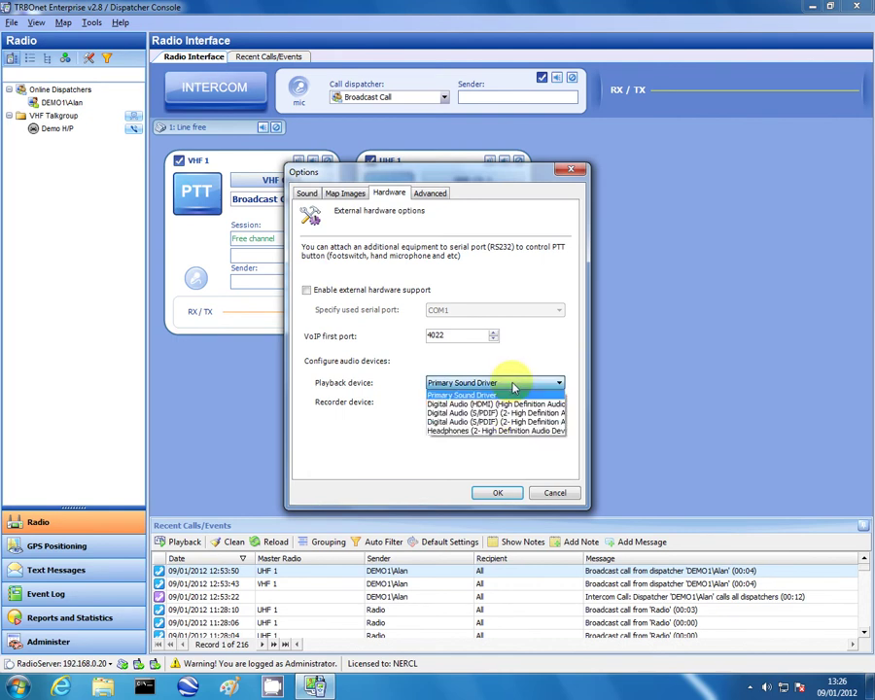
{"action": "left_click", "coordinate": [513, 387]}
{"action": "left_click", "coordinate": [508, 404]}
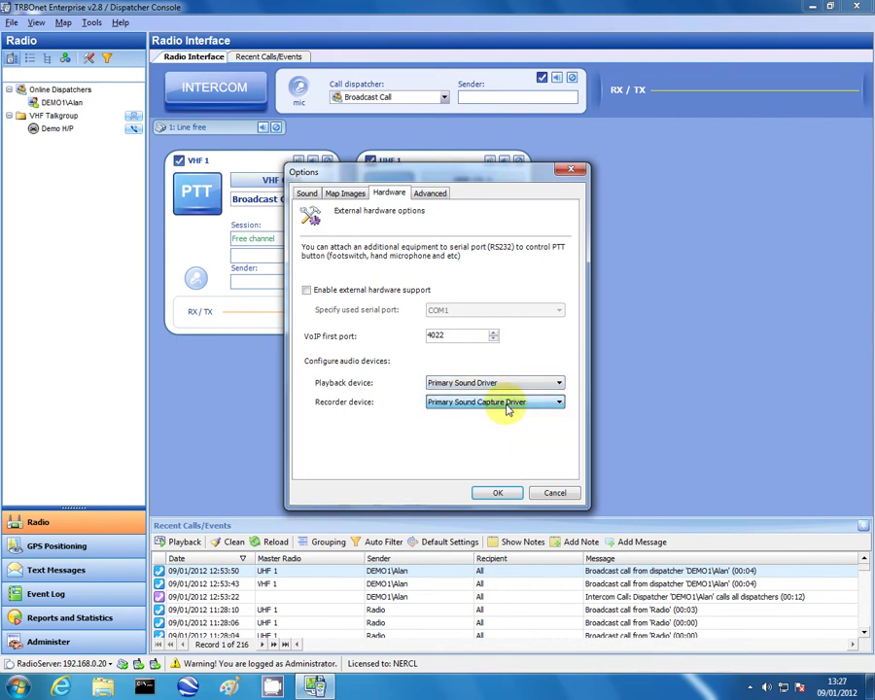
{"action": "left_click", "coordinate": [430, 194]}
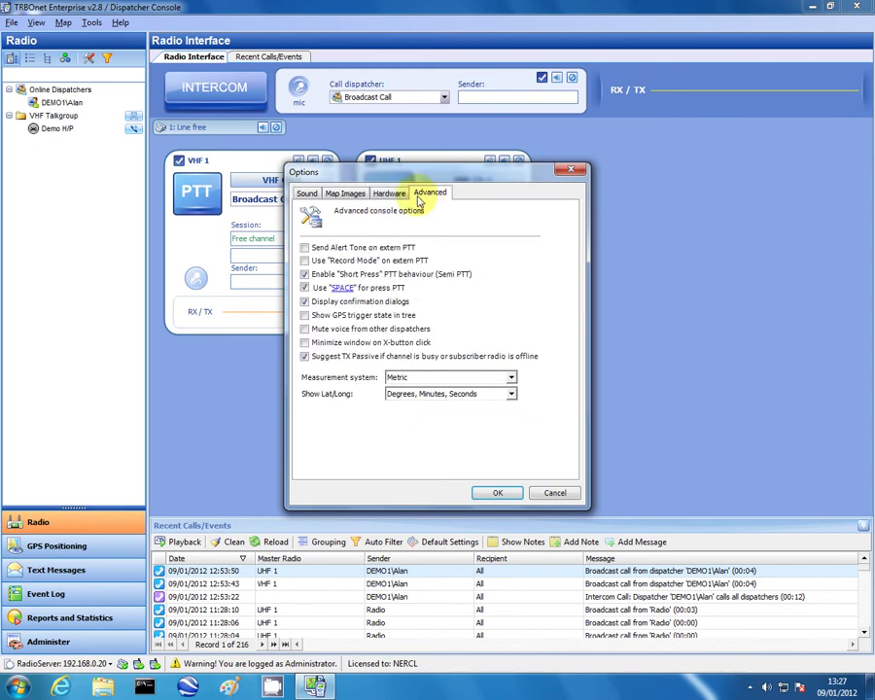
{"action": "left_click", "coordinate": [391, 194]}
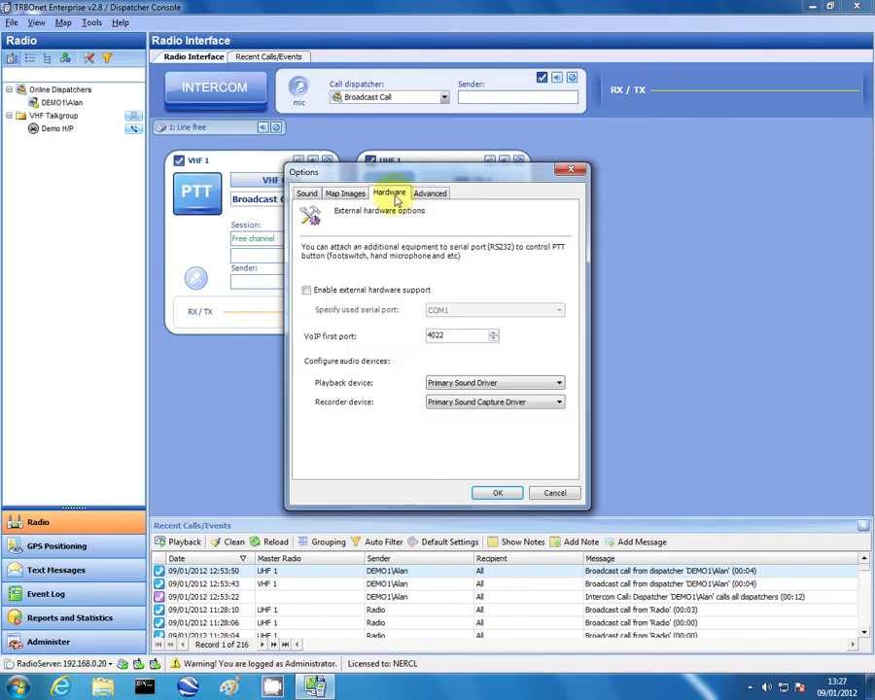
{"action": "left_click", "coordinate": [498, 492]}
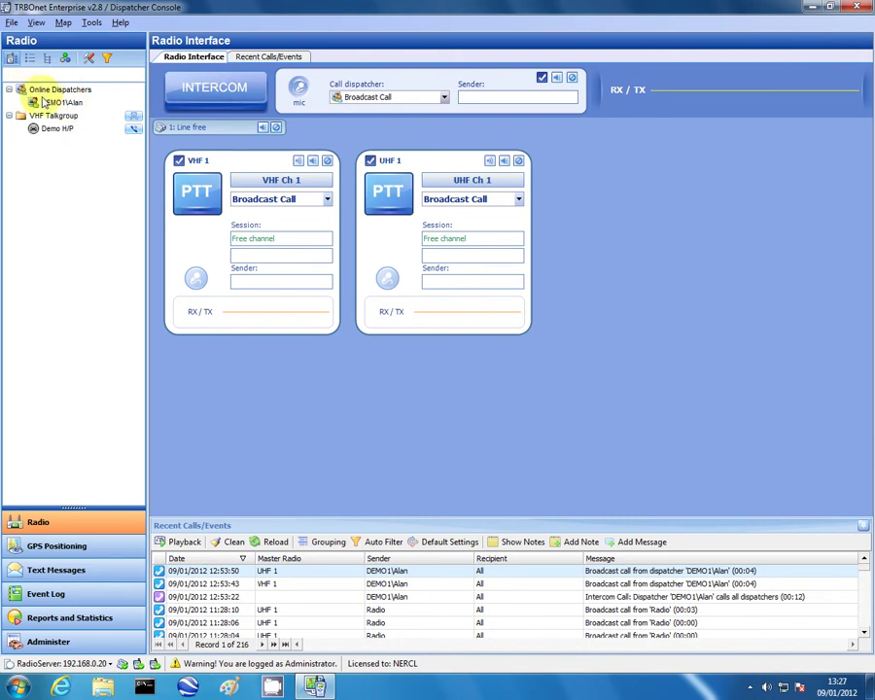
Make a 12-second INTERCOM call to all dispatchers and play it back from Recent Calls
{"action": "left_click", "coordinate": [232, 99]}
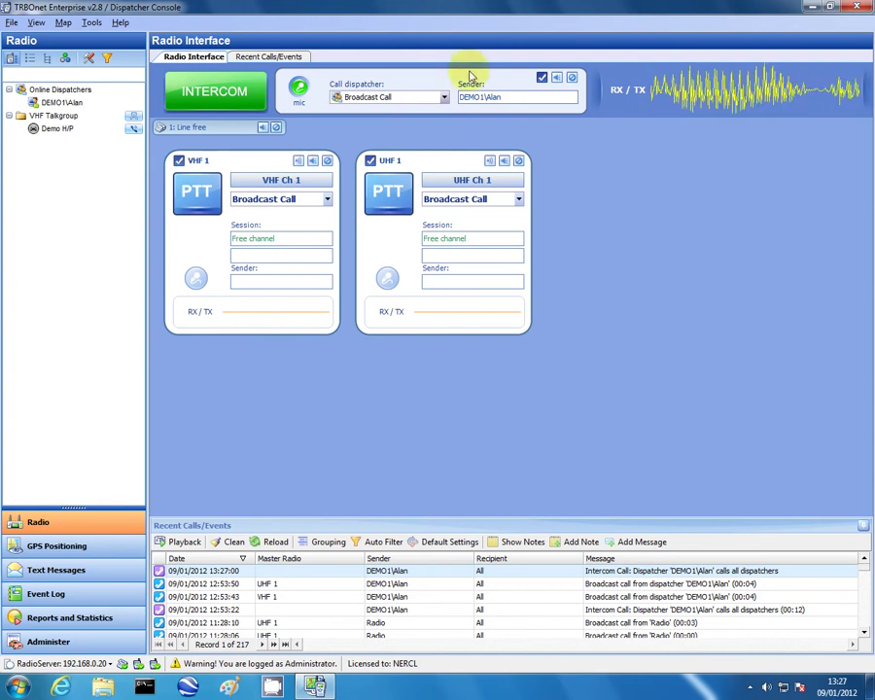
{"action": "left_click", "coordinate": [257, 92]}
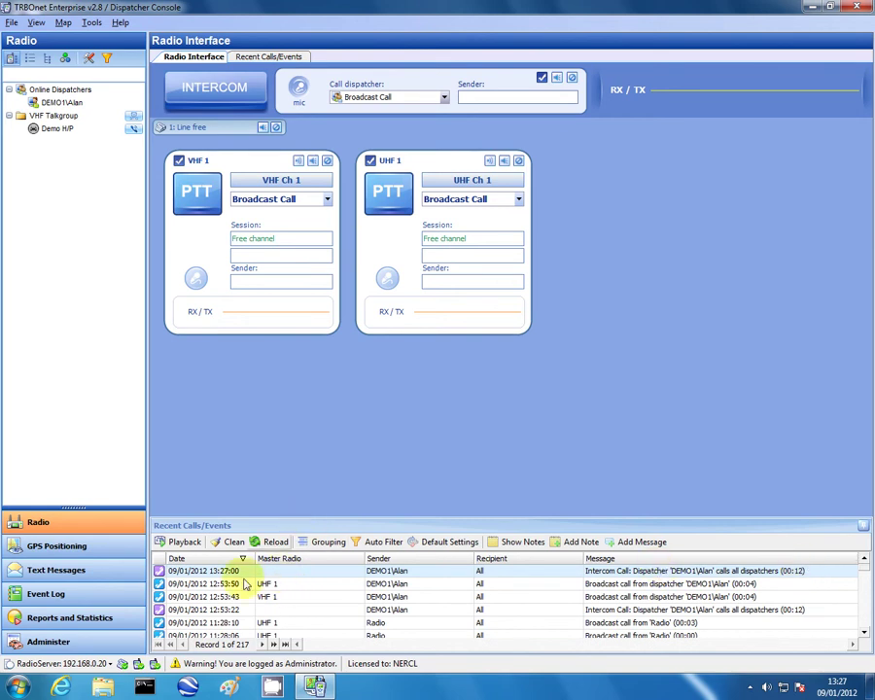
{"action": "left_click", "coordinate": [231, 552]}
{"action": "left_click", "coordinate": [185, 544]}
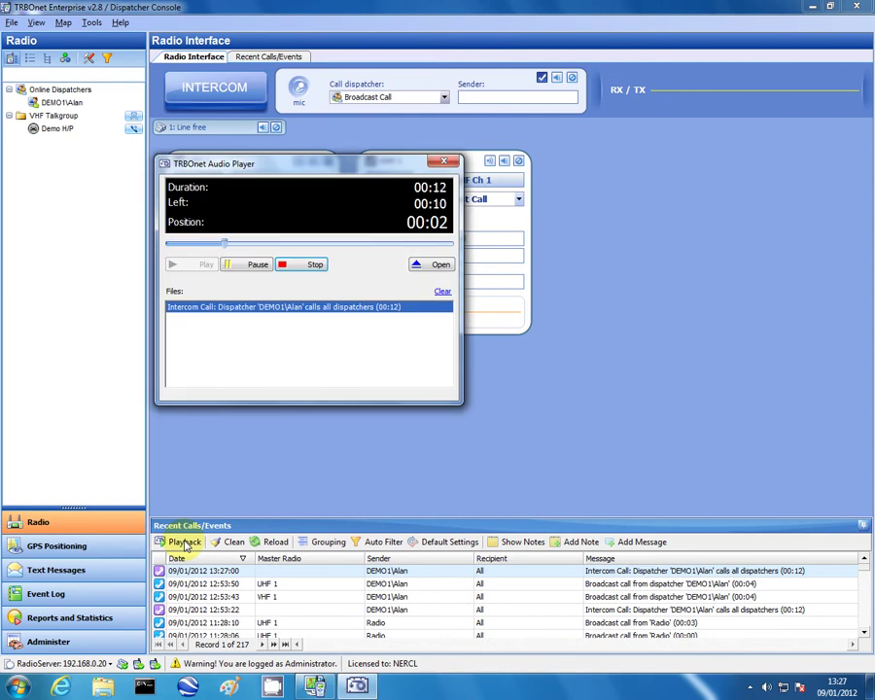
{"action": "left_click", "coordinate": [299, 265]}
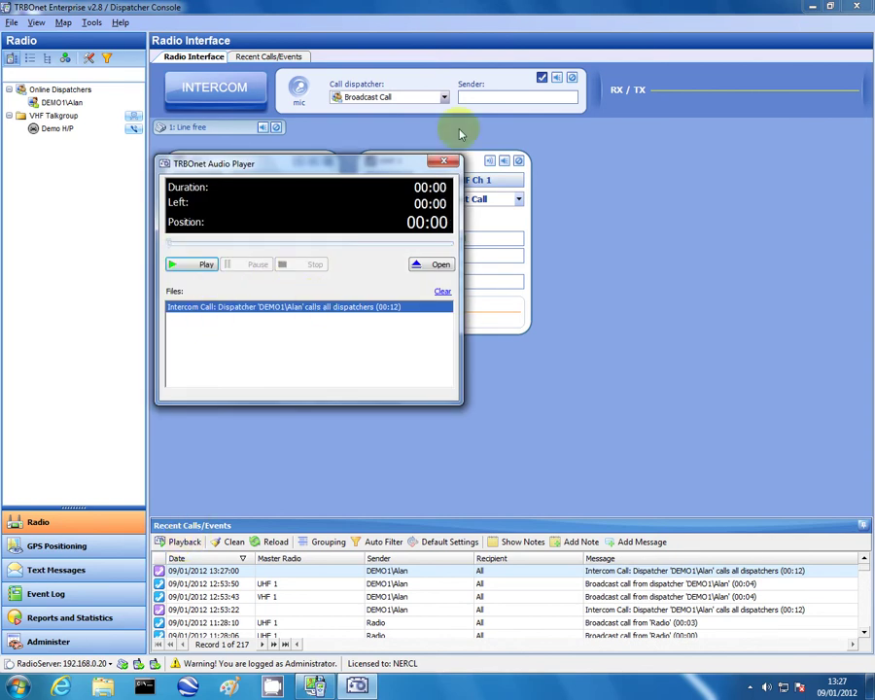
{"action": "left_click", "coordinate": [445, 161]}
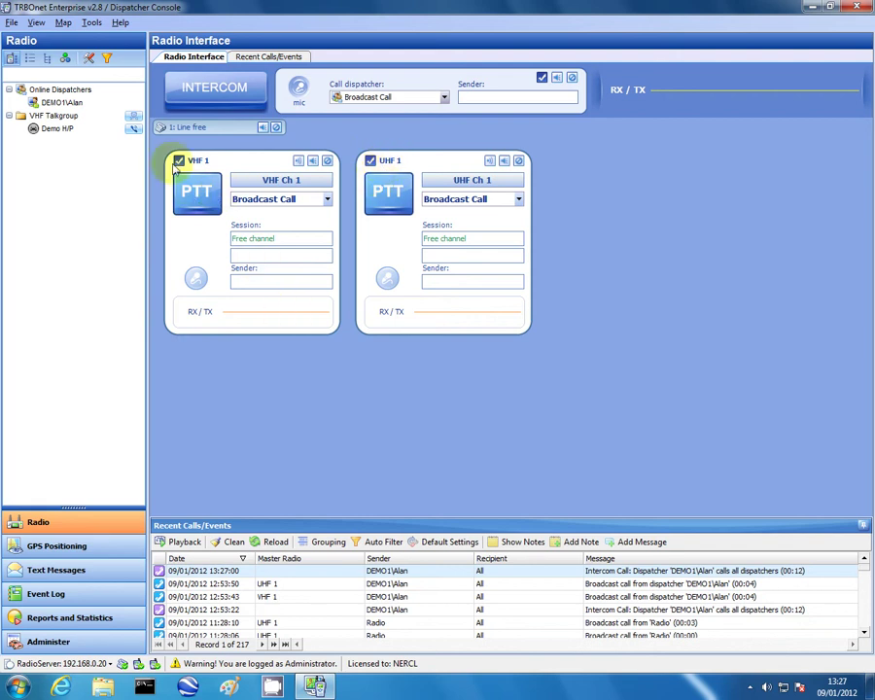
Make a short PTT test broadcast on VHF 1, then another on UHF 1
{"action": "left_click", "coordinate": [185, 207]}
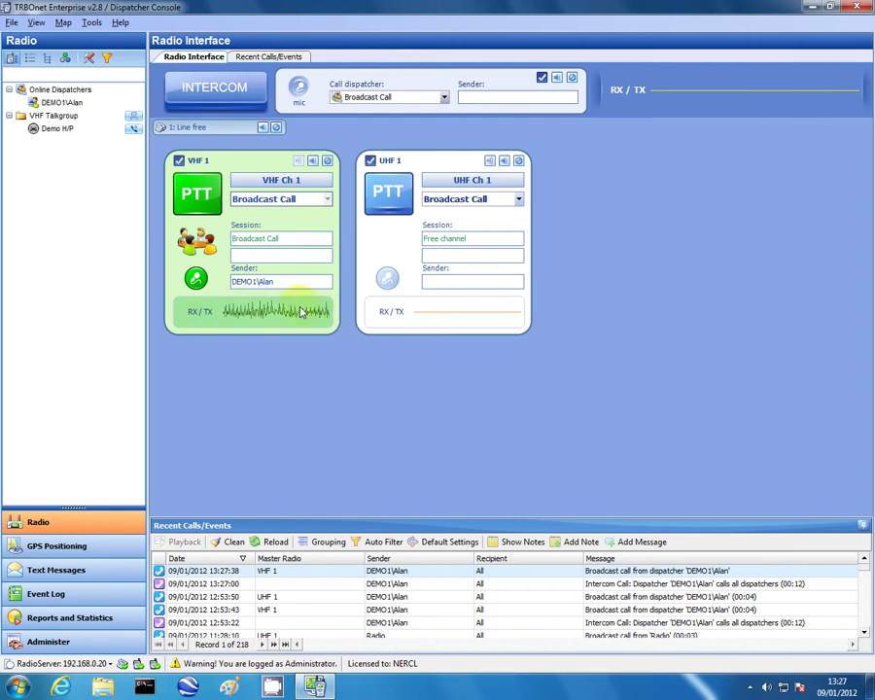
{"action": "left_click", "coordinate": [194, 197]}
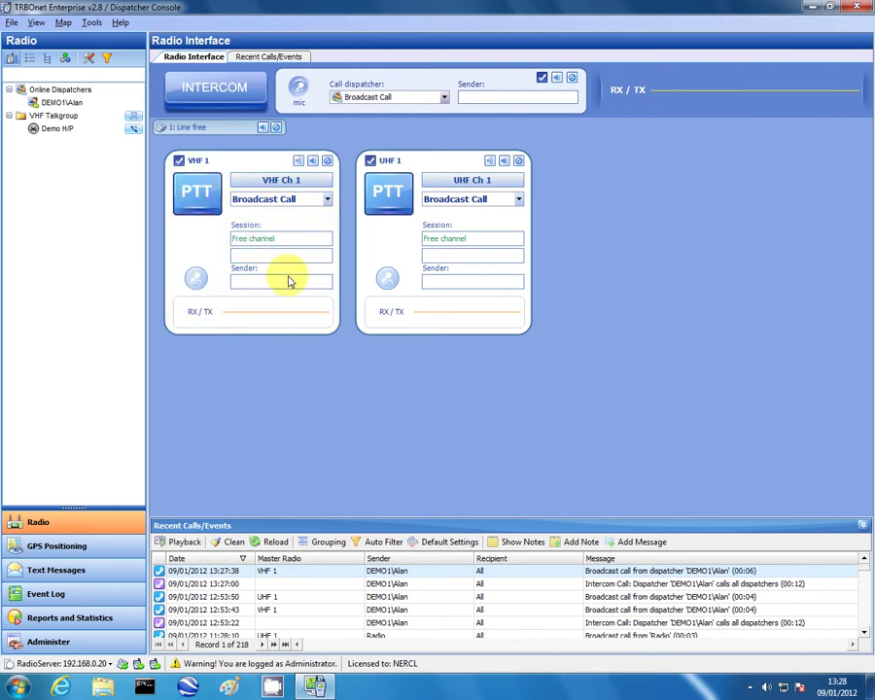
{"action": "left_click", "coordinate": [390, 198]}
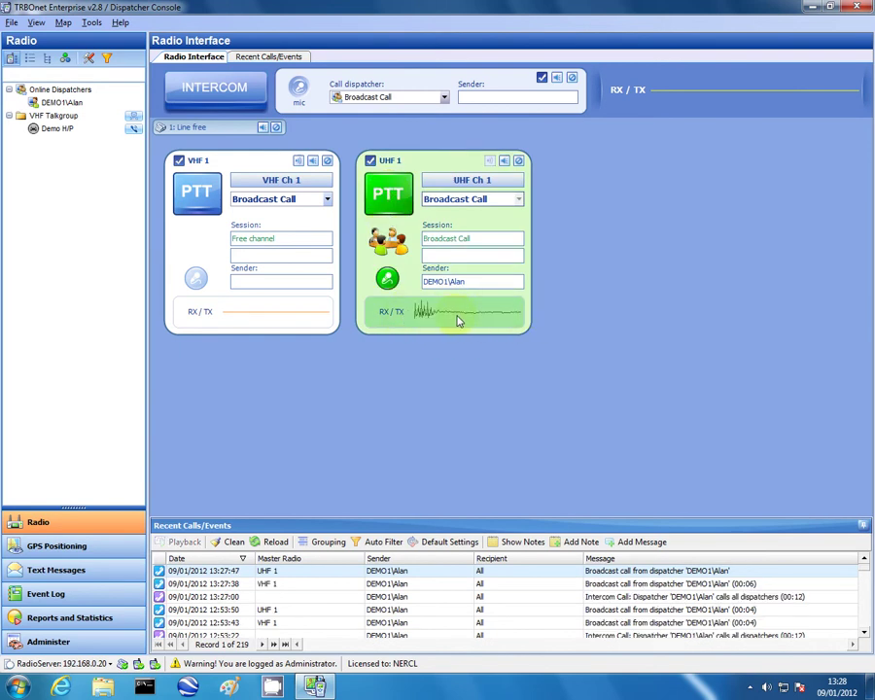
{"action": "left_click", "coordinate": [387, 196]}
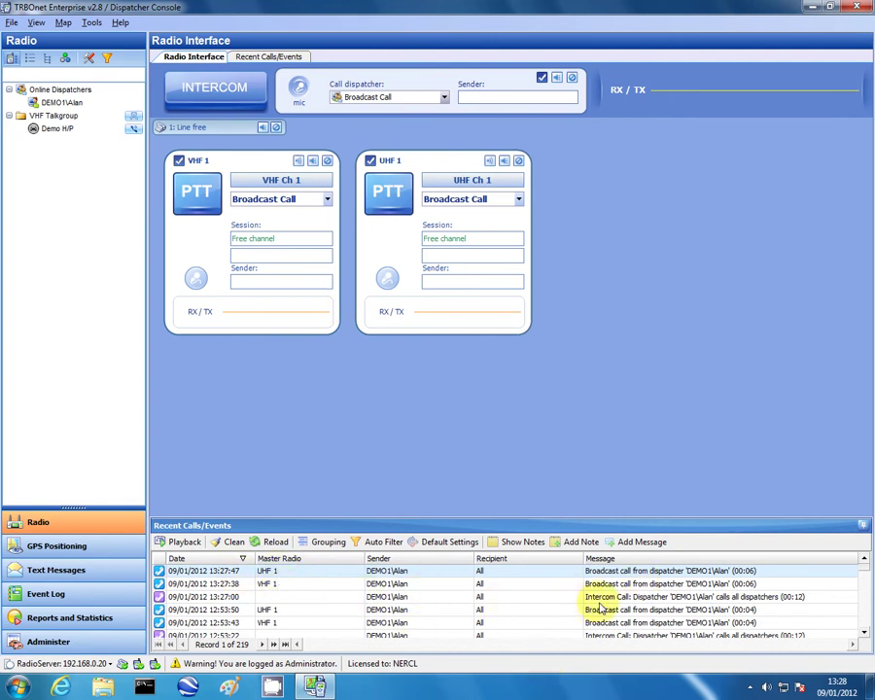
{"action": "left_click", "coordinate": [285, 585]}
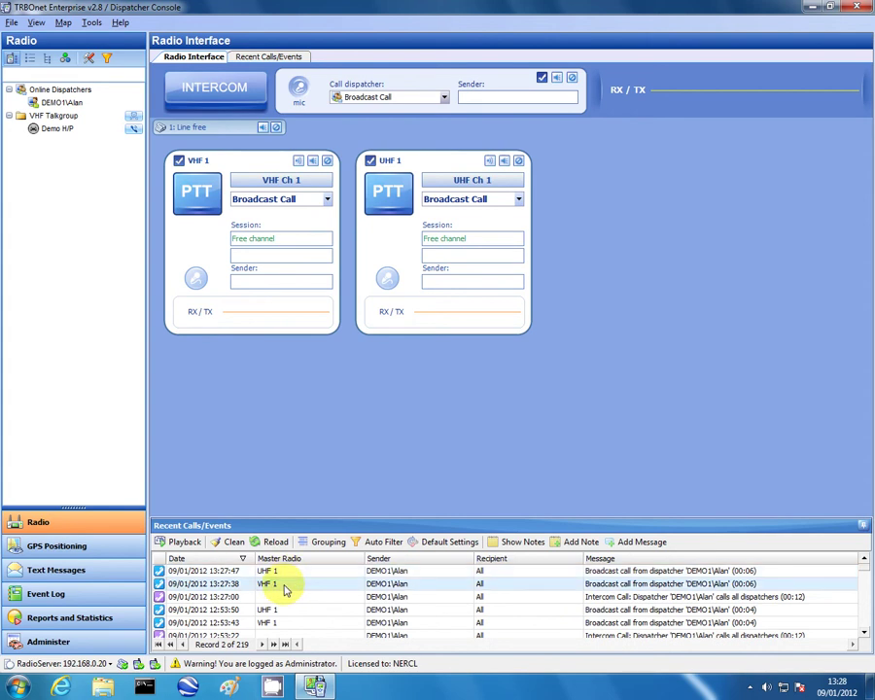
{"action": "left_click", "coordinate": [175, 551]}
{"action": "left_click", "coordinate": [166, 131]}
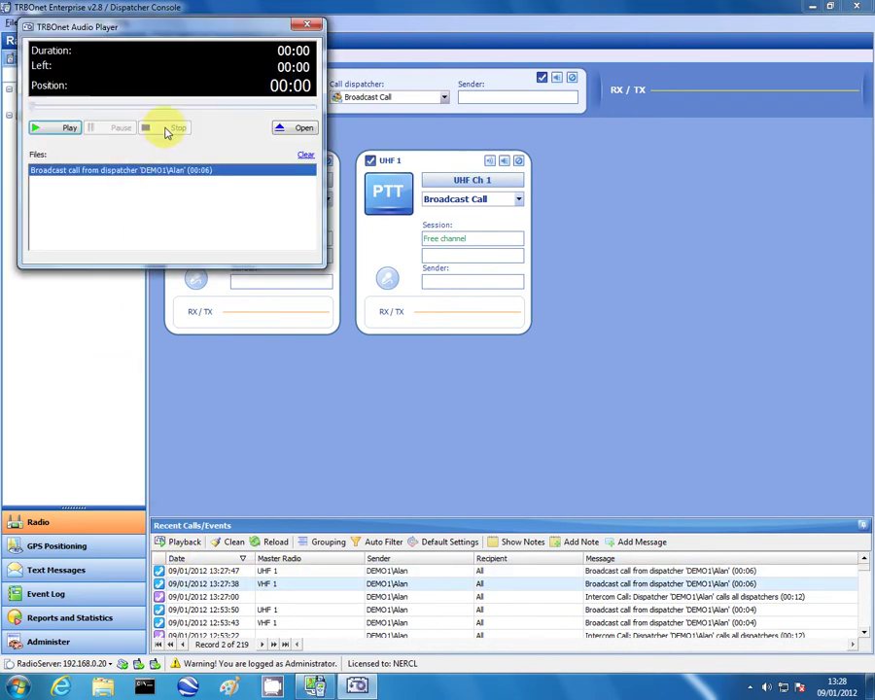
{"action": "left_click", "coordinate": [307, 23]}
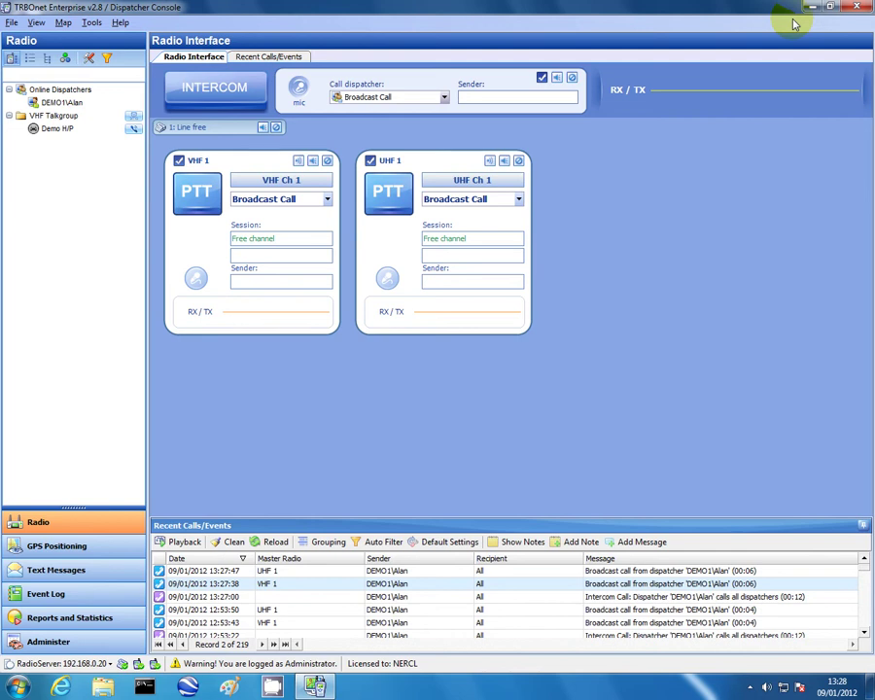
In the Recording devices Microphone properties, set the level to 76 and boost to +10.0 dB
{"action": "right_click", "coordinate": [768, 690]}
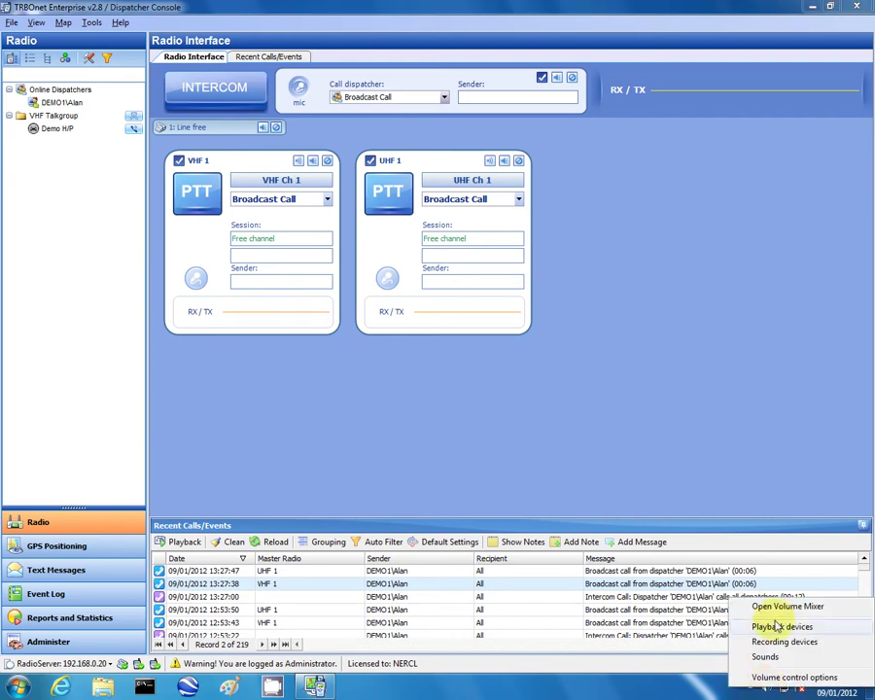
{"action": "left_click", "coordinate": [768, 643]}
{"action": "left_click", "coordinate": [122, 165]}
{"action": "double_click", "coordinate": [121, 167]}
{"action": "left_click", "coordinate": [163, 135]}
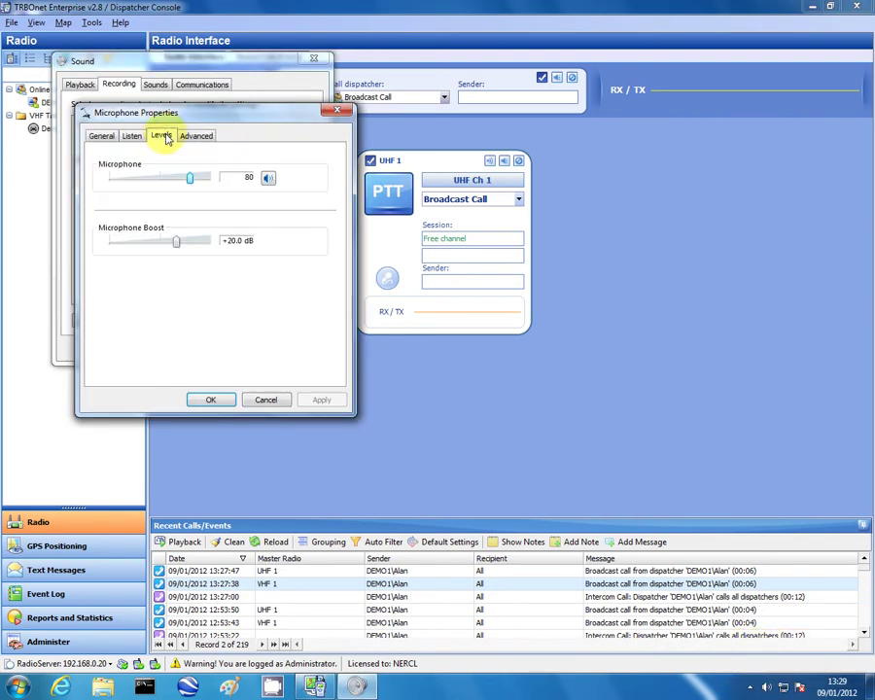
{"action": "left_click_drag", "start_coordinate": [192, 188], "coordinate": [181, 183]}
{"action": "left_click_drag", "start_coordinate": [176, 244], "coordinate": [142, 242]}
{"action": "left_click_drag", "start_coordinate": [183, 181], "coordinate": [188, 177]}
{"action": "left_click", "coordinate": [216, 398]}
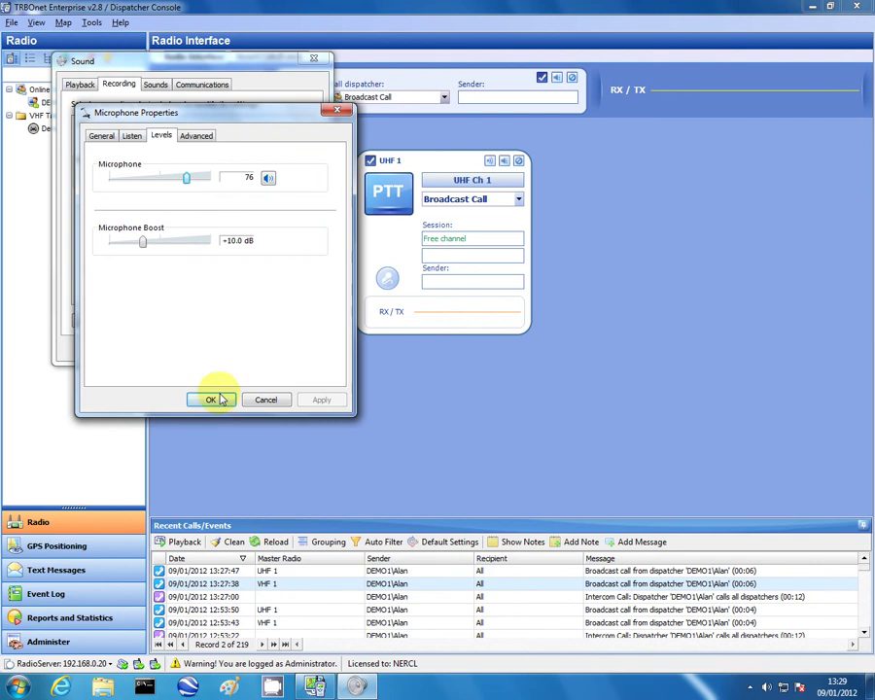
{"action": "left_click", "coordinate": [198, 348]}
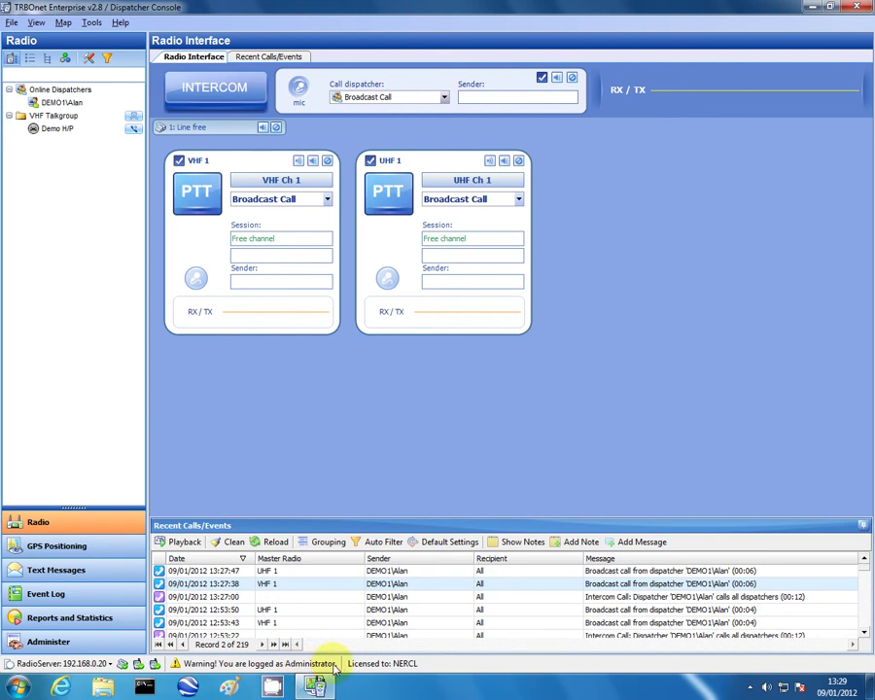
Try VHF 1's RX and TX volume sliders under Administer > Master Radios, then reset them to default
{"action": "left_click", "coordinate": [59, 646]}
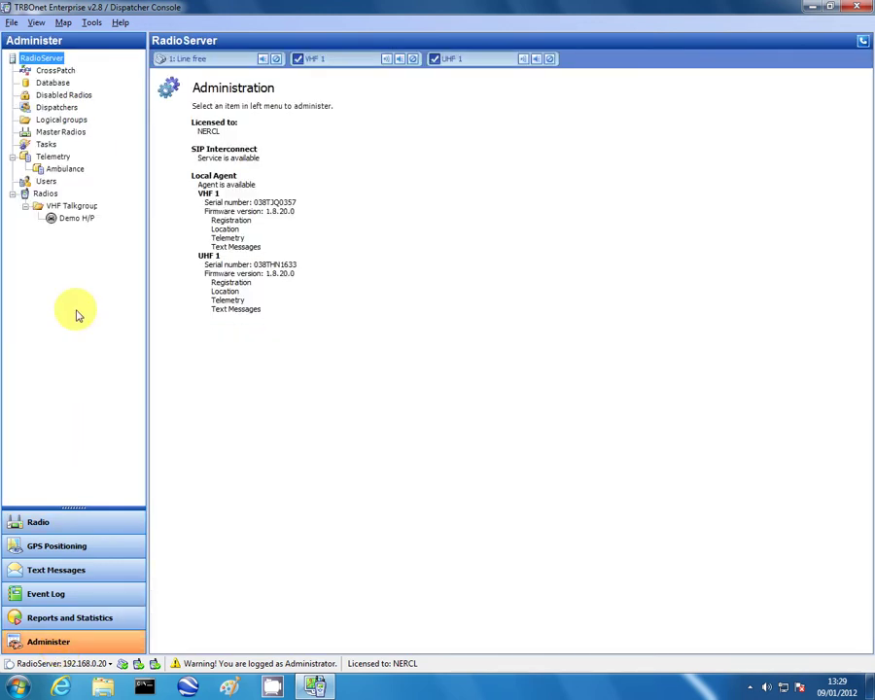
{"action": "left_click", "coordinate": [53, 132]}
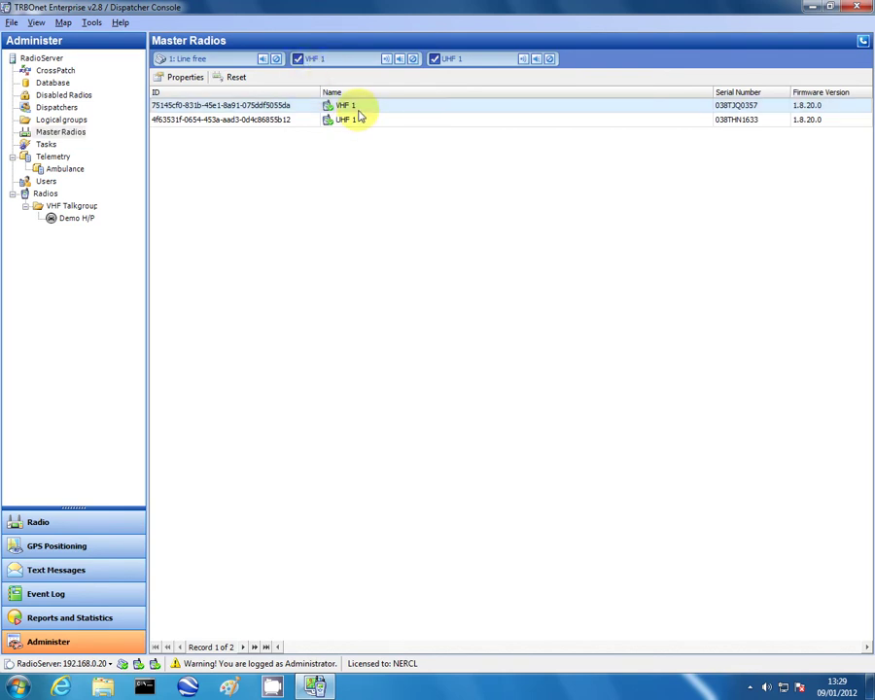
{"action": "double_click", "coordinate": [358, 109]}
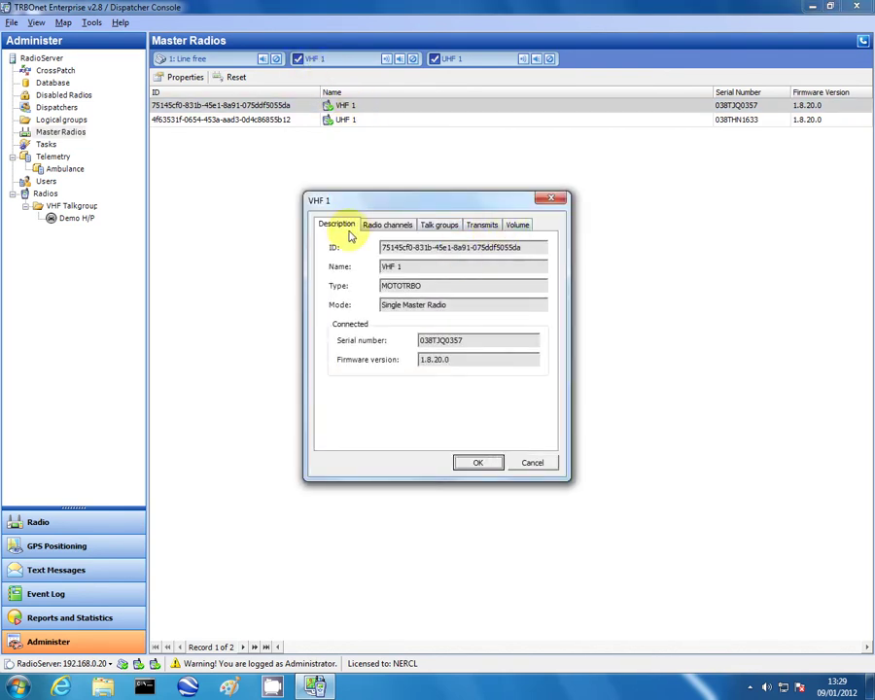
{"action": "left_click", "coordinate": [522, 226]}
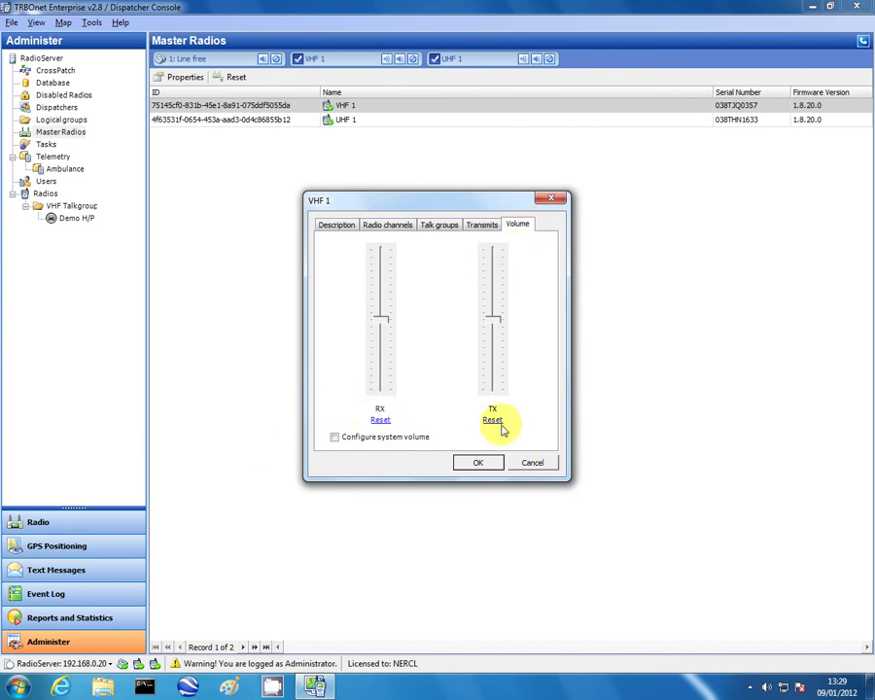
{"action": "left_click_drag", "start_coordinate": [379, 318], "coordinate": [382, 281]}
{"action": "left_click_drag", "start_coordinate": [490, 322], "coordinate": [490, 354]}
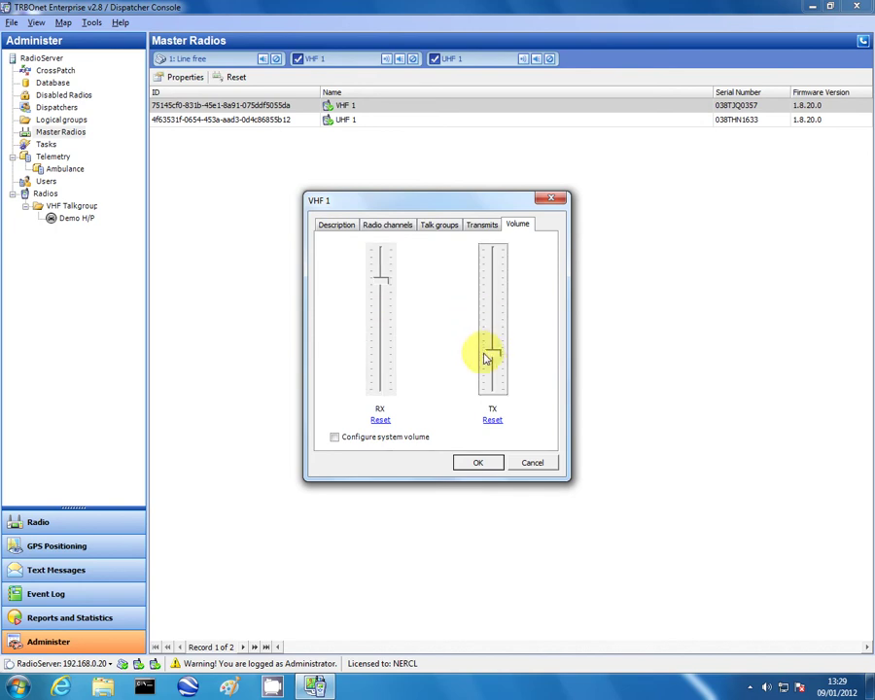
{"action": "left_click", "coordinate": [380, 420]}
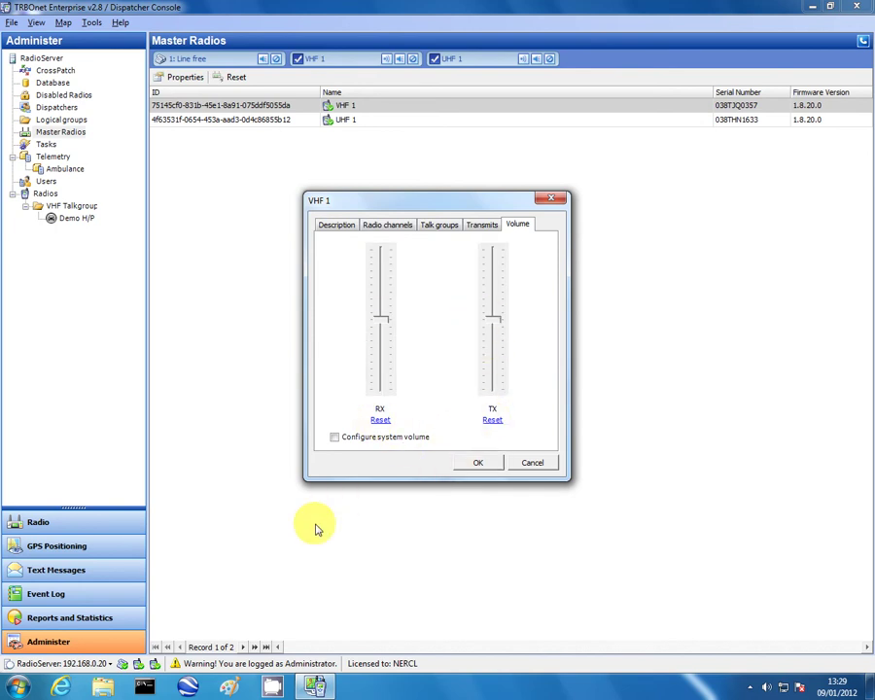
{"action": "left_click", "coordinate": [477, 464]}
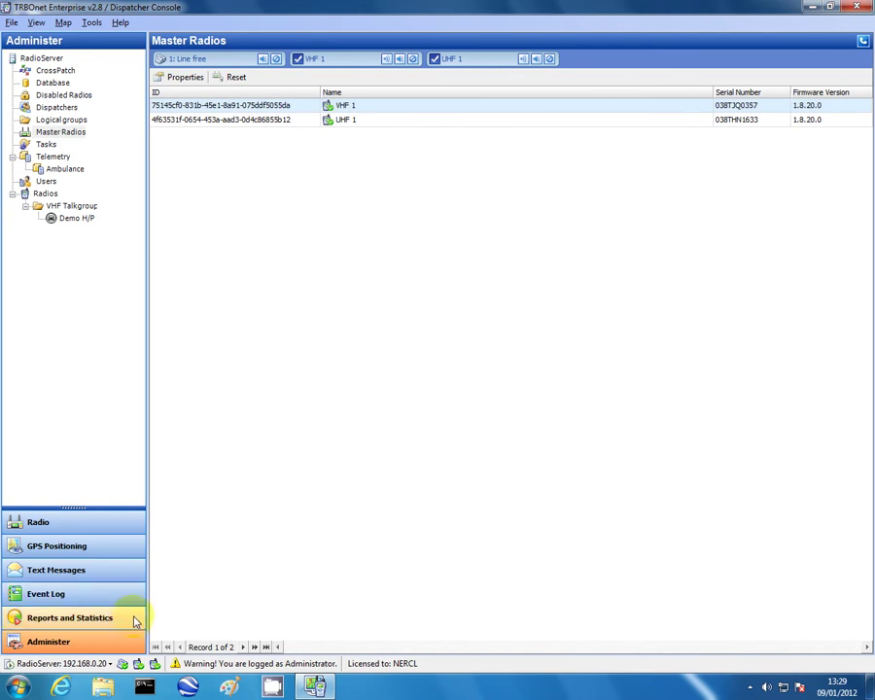